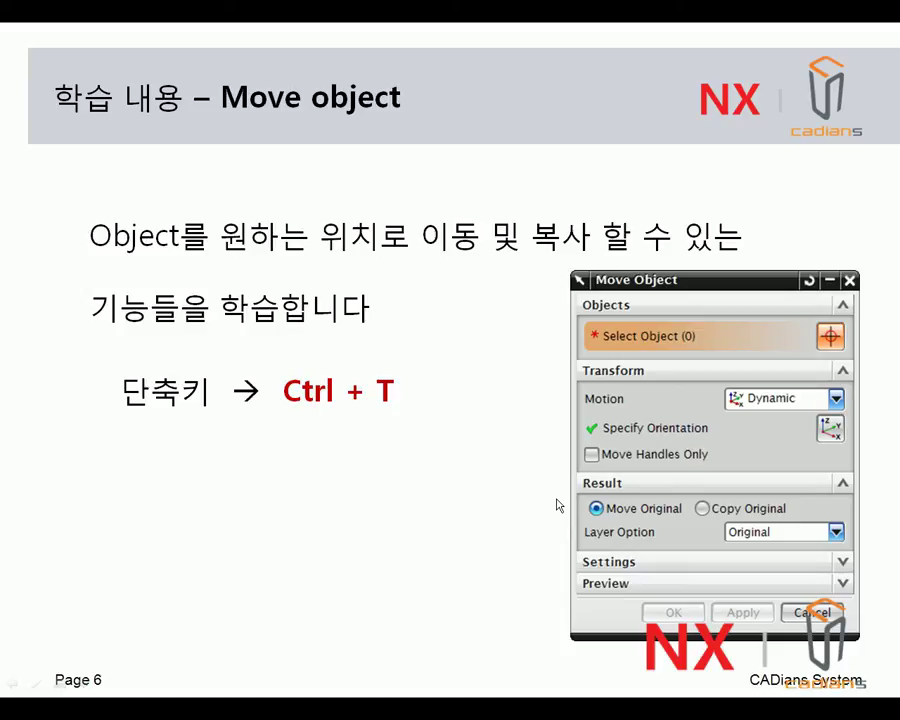
# Switch to NX and save the Move_Object.prt part.
pyautogui.hotkey('alt', 'Tab')
pyautogui.hotkey('alt', 'Tab')
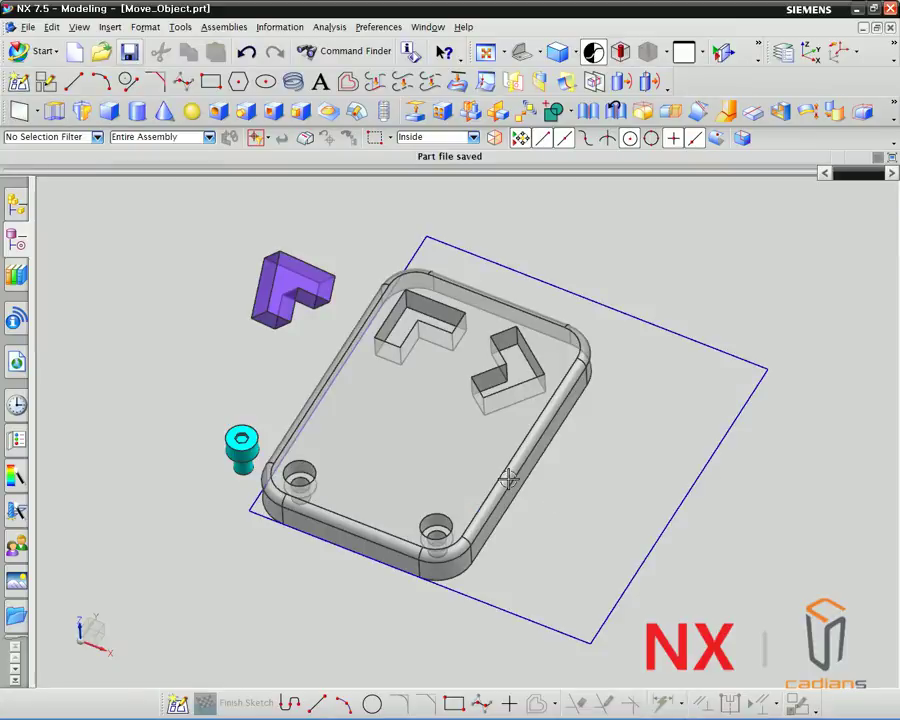
pyautogui.keyDown('shift'); pyautogui.moveTo(376, 412); pyautogui.dragTo(360, 433, button='middle'); pyautogui.keyUp('shift')
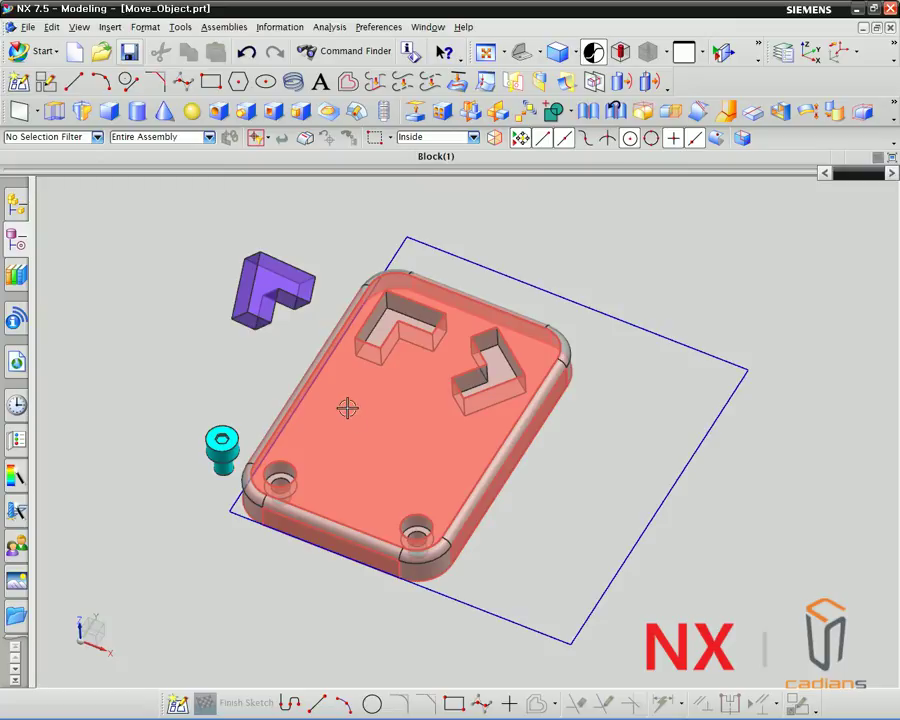
pyautogui.hotkey('ctrl', 's')
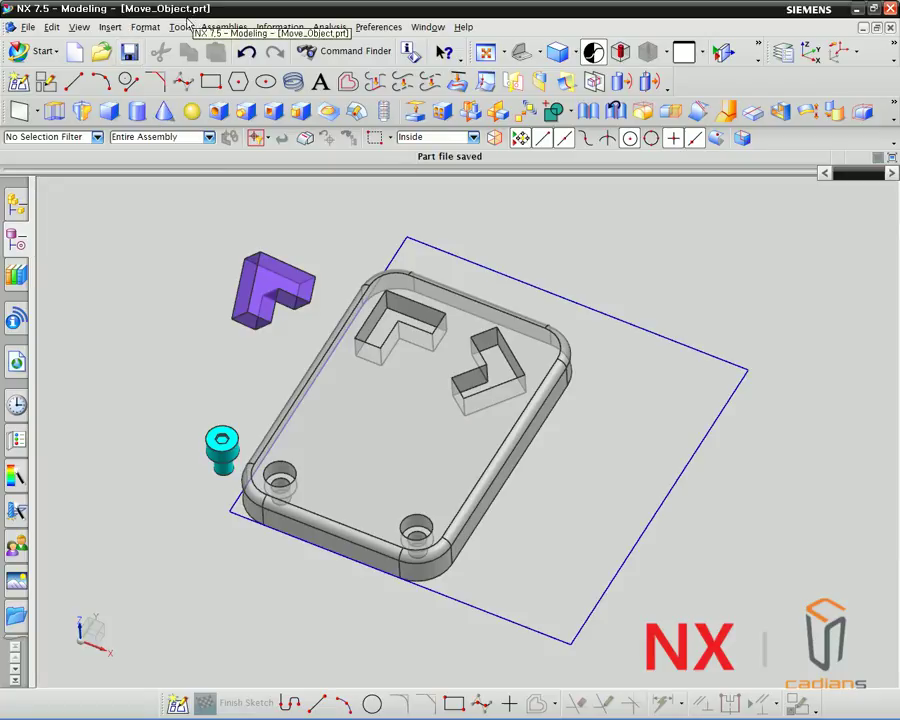
# Start Move Object on the cyan bolt beside the plate and set the result to Copy Original.
pyautogui.click(52, 27)
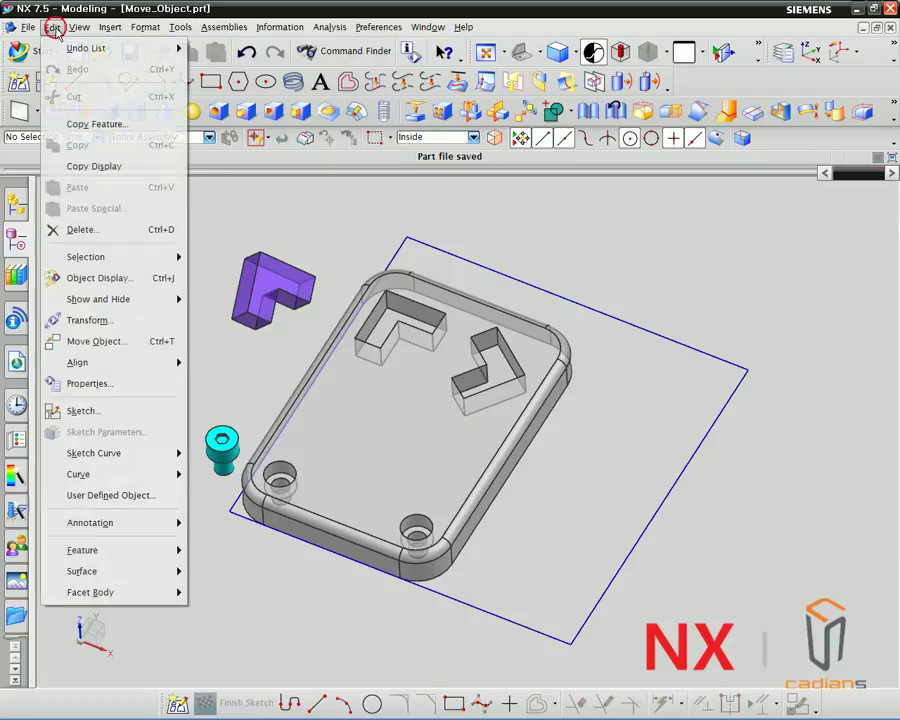
pyautogui.click(112, 344)
pyautogui.moveTo(623, 220); pyautogui.dragTo(633, 196)
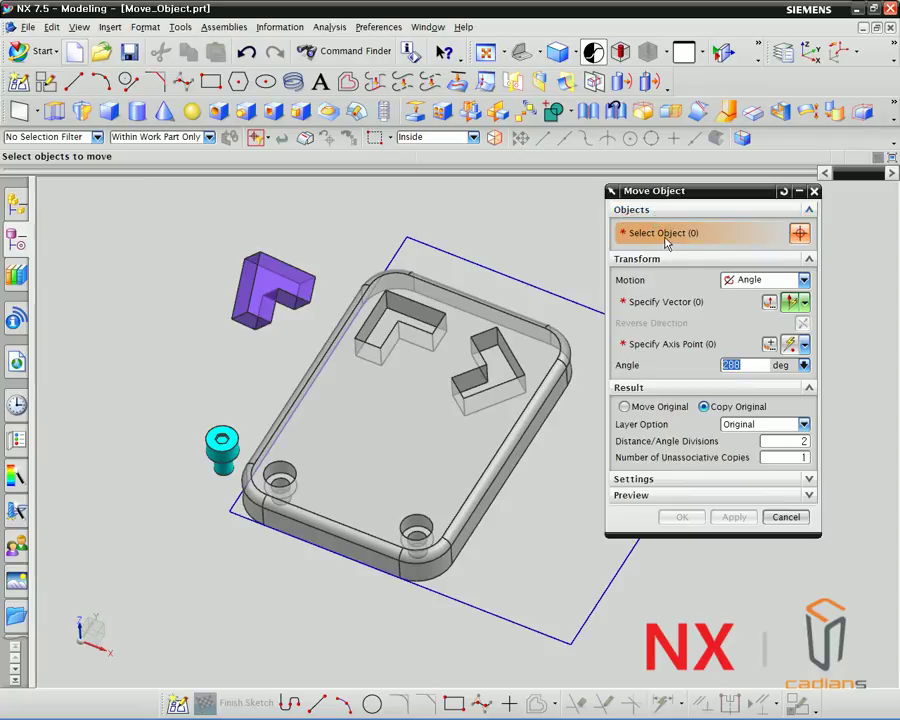
pyautogui.click(213, 440)
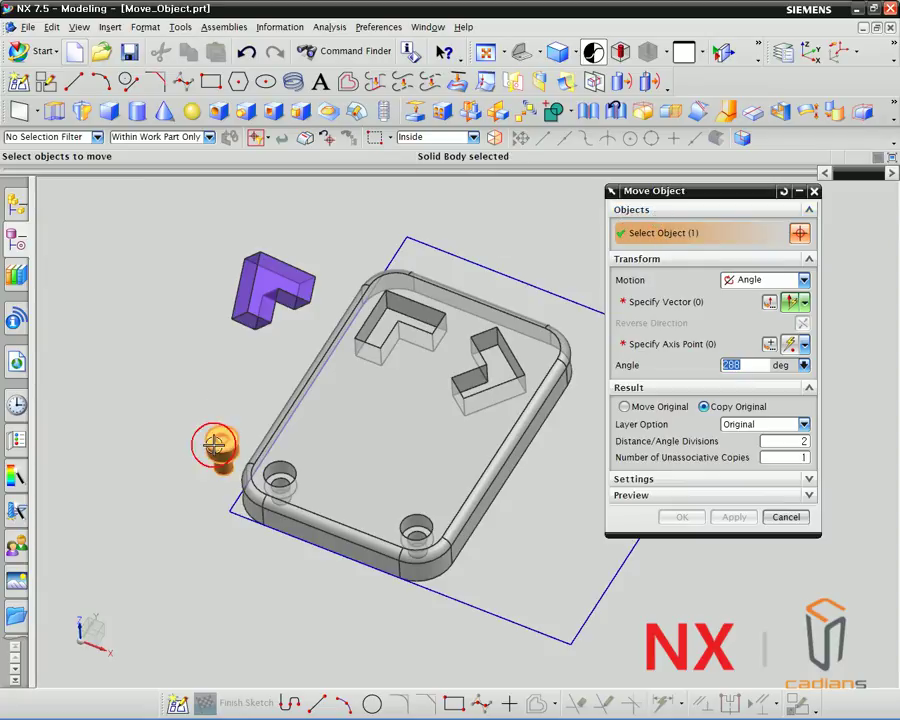
pyautogui.click(624, 407)
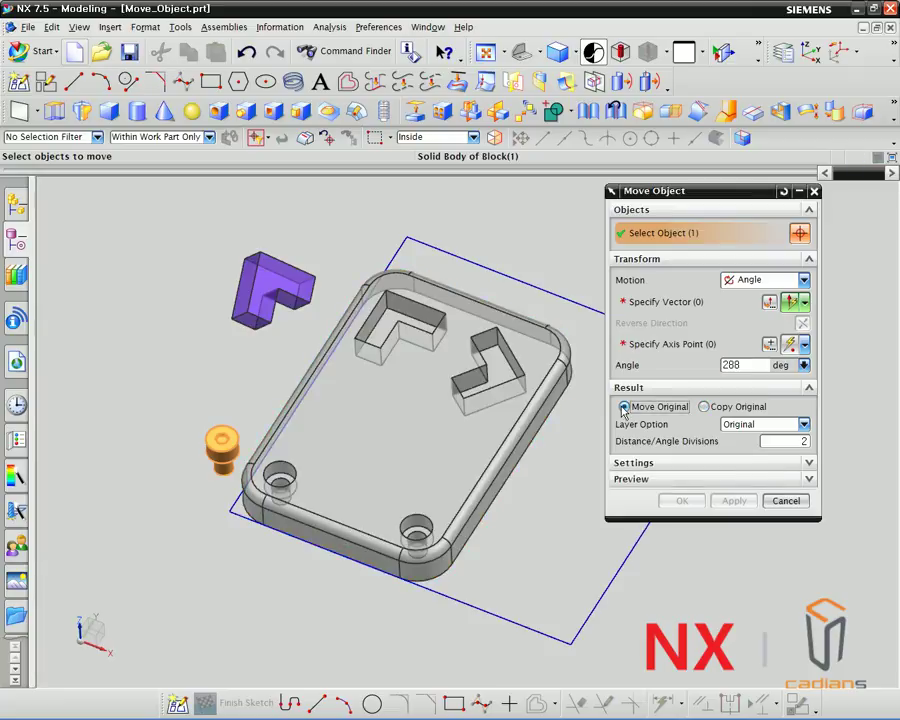
pyautogui.click(722, 410)
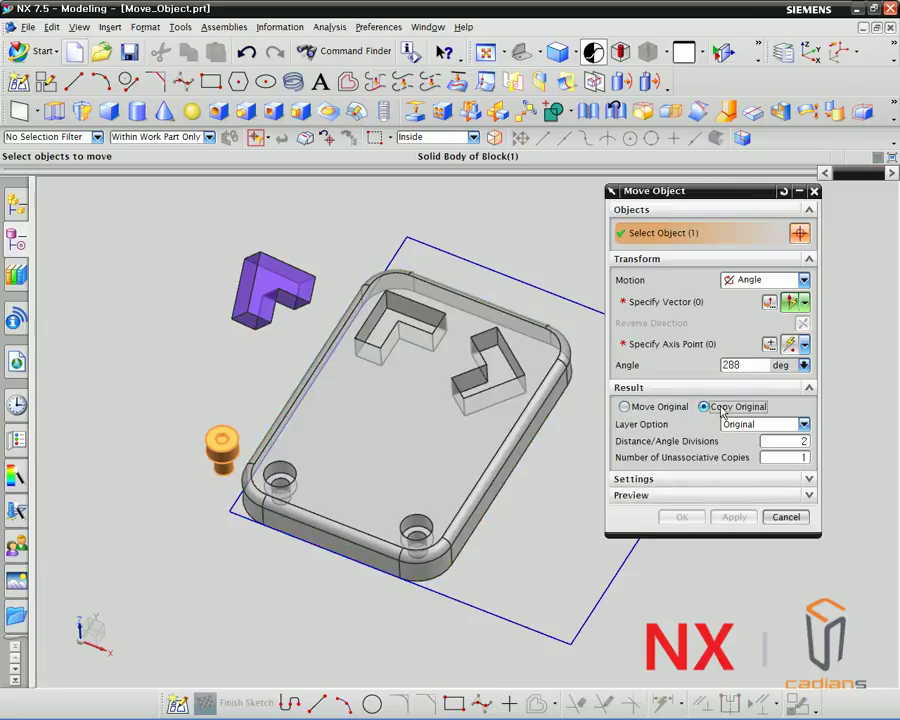
pyautogui.click(641, 411)
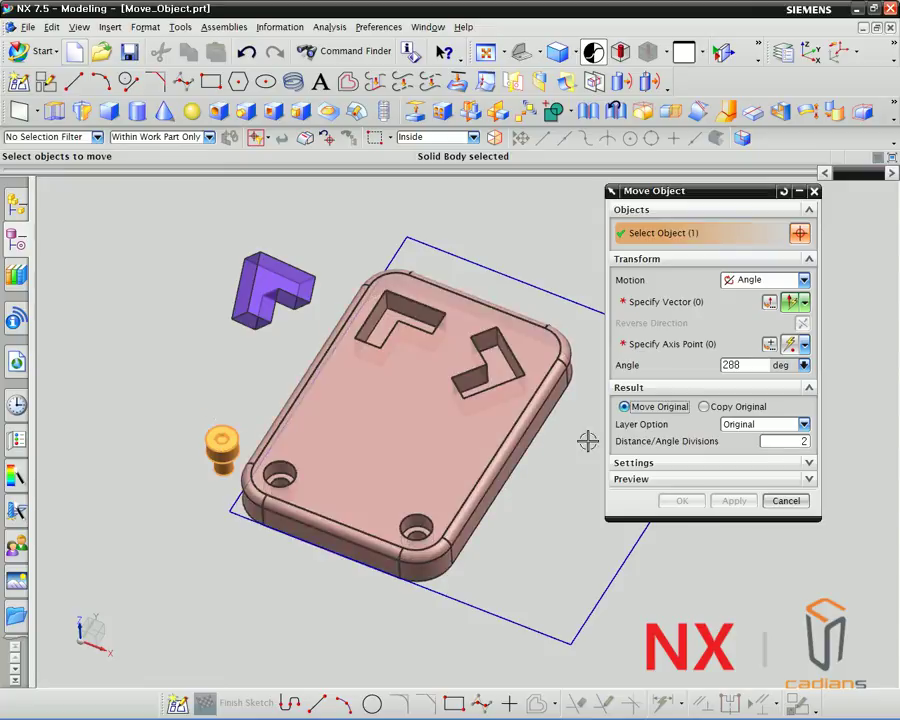
pyautogui.click(710, 407)
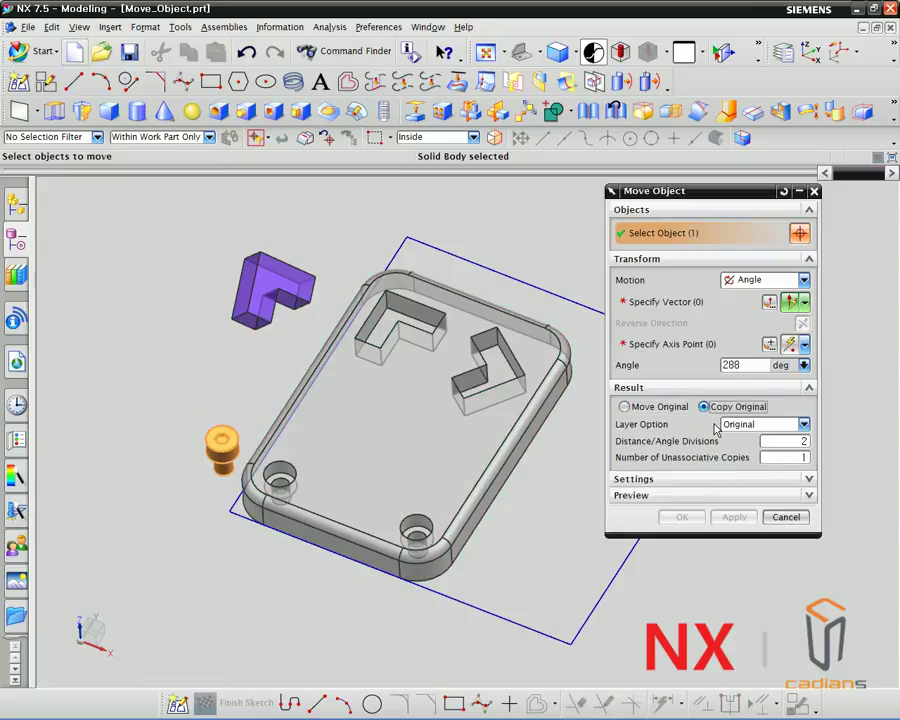
# Use Distance motion along the X direction and offset the bolt copy by 100 mm.
pyautogui.click(750, 280)
pyautogui.click(741, 297)
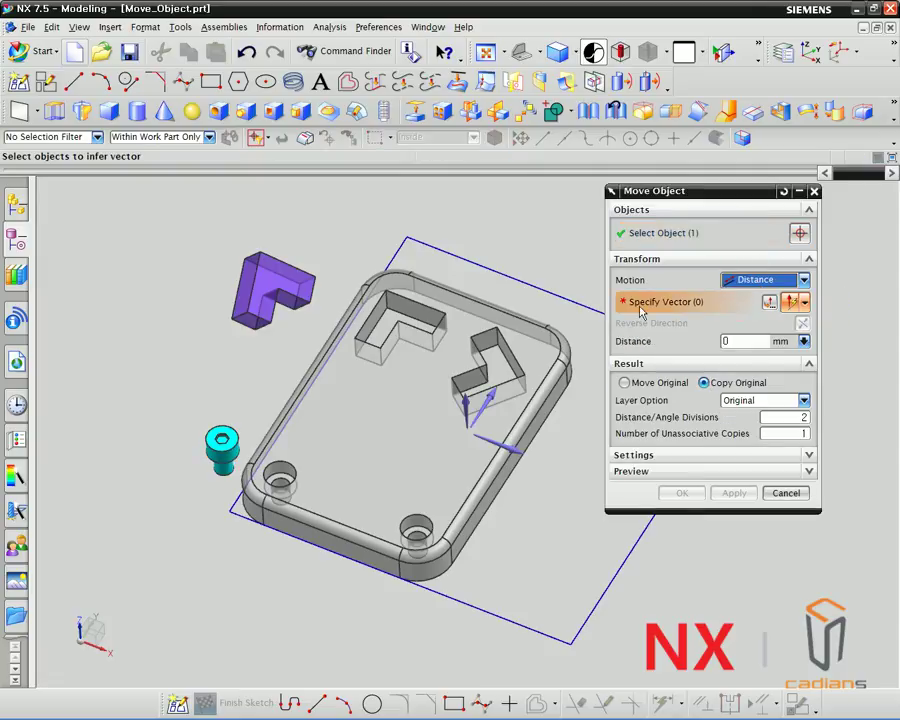
pyautogui.click(506, 447)
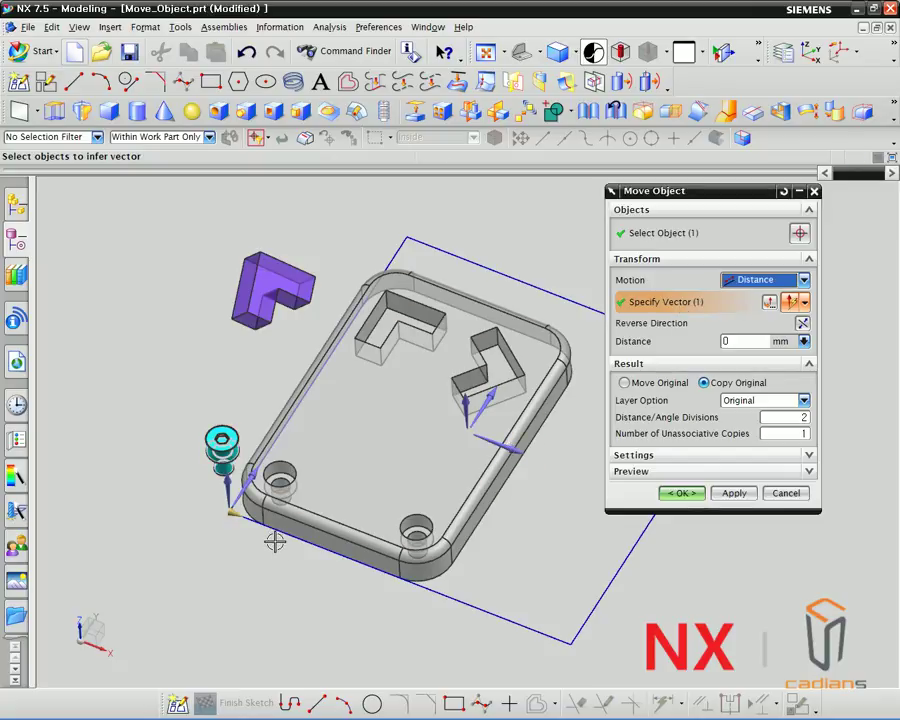
pyautogui.moveTo(236, 508); pyautogui.dragTo(462, 612)
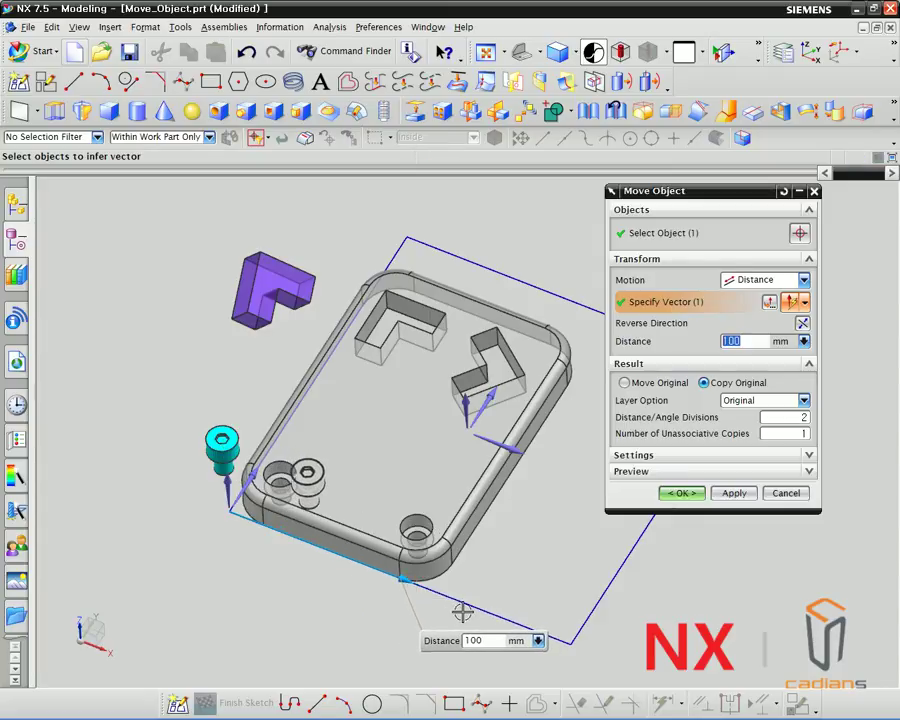
# Try 3 Distance/Angle Divisions for the bolt copy, and settle on 1.
pyautogui.doubleClick(795, 417)
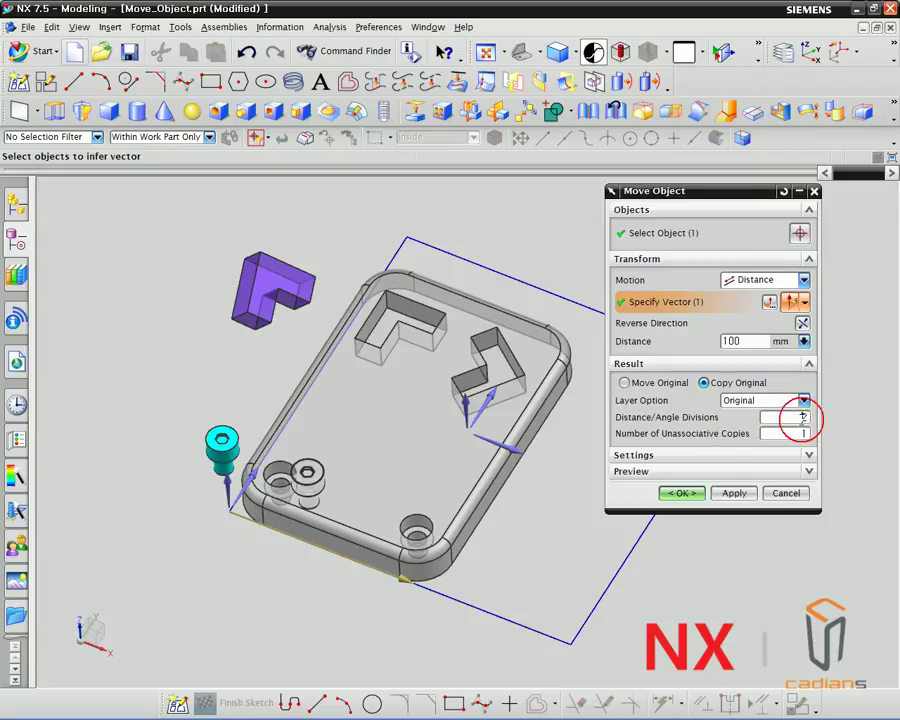
pyautogui.write('3')
pyautogui.press('Return')
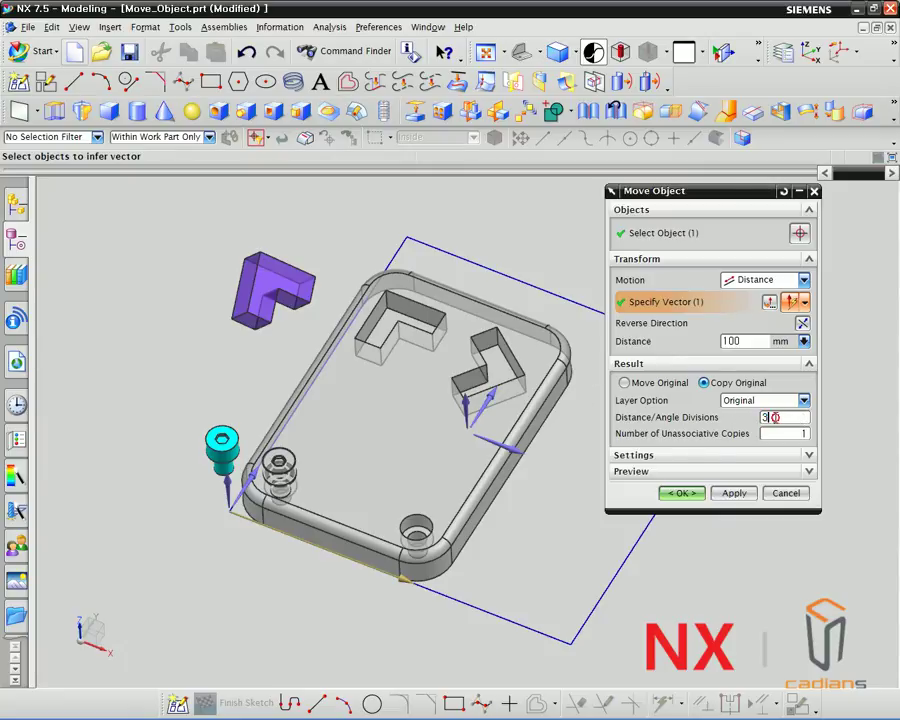
pyautogui.write('1')
pyautogui.press('Return')
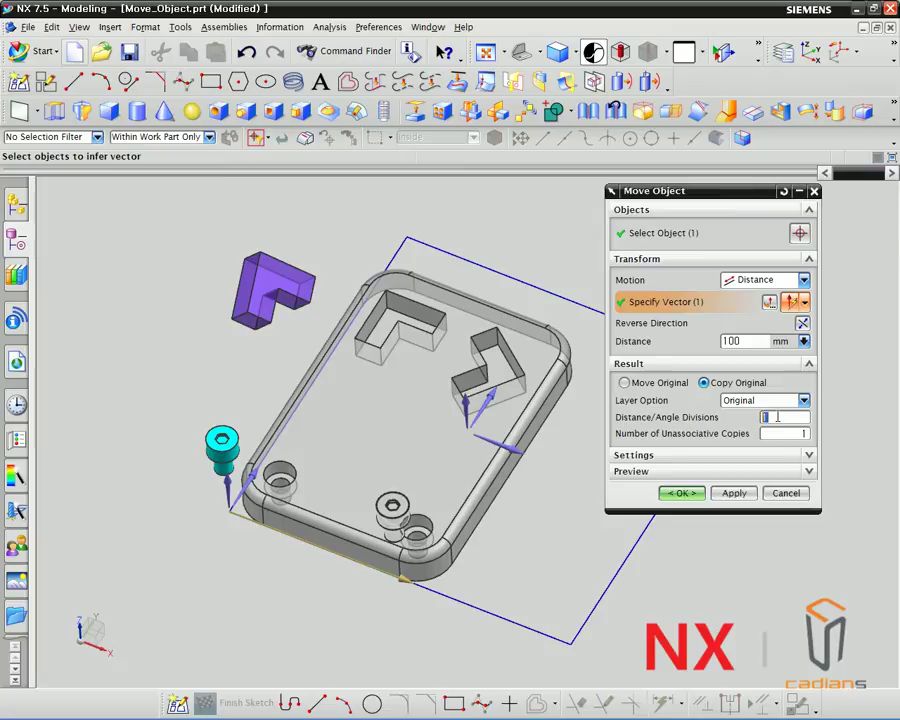
# Set the copy distance to 70 mm and create 2 unassociative copies of the bolt.
pyautogui.click(396, 571)
pyautogui.moveTo(349, 555); pyautogui.dragTo(368, 537)
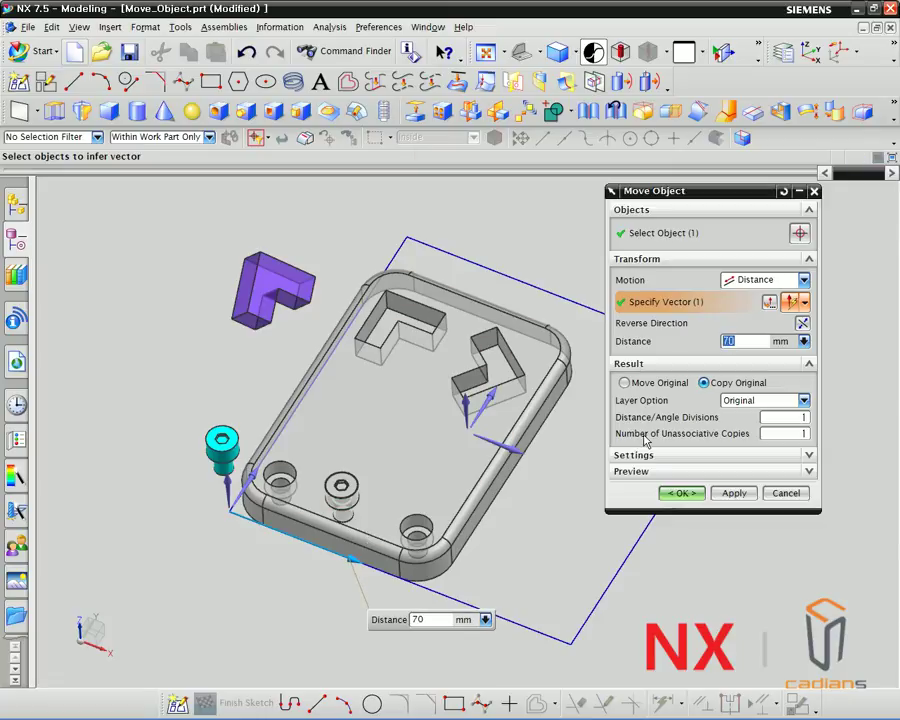
pyautogui.click(795, 434)
pyautogui.write('2')
pyautogui.press('Return')
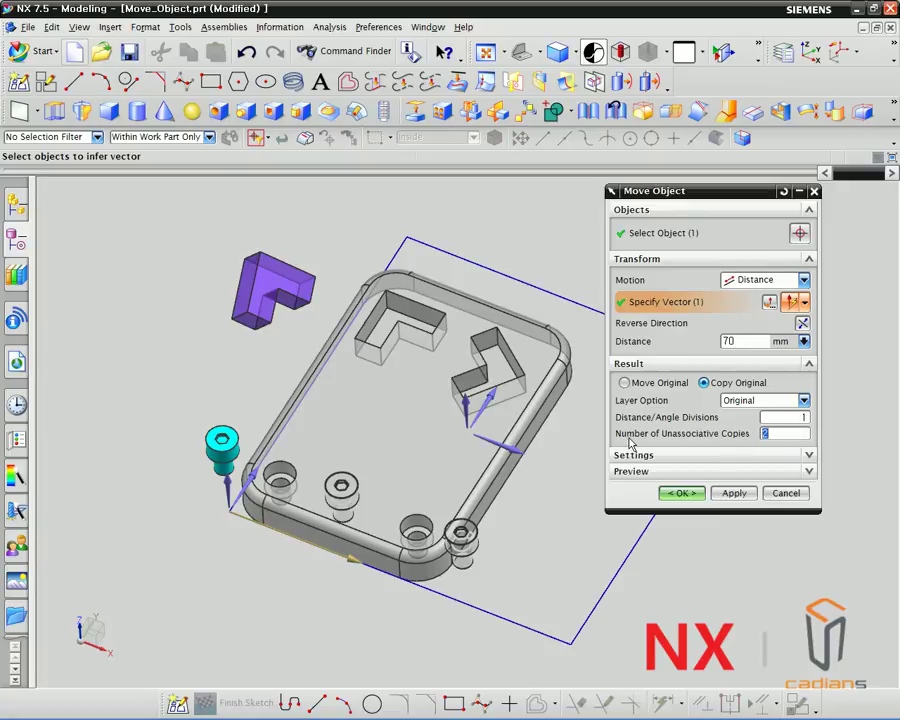
pyautogui.click(768, 432)
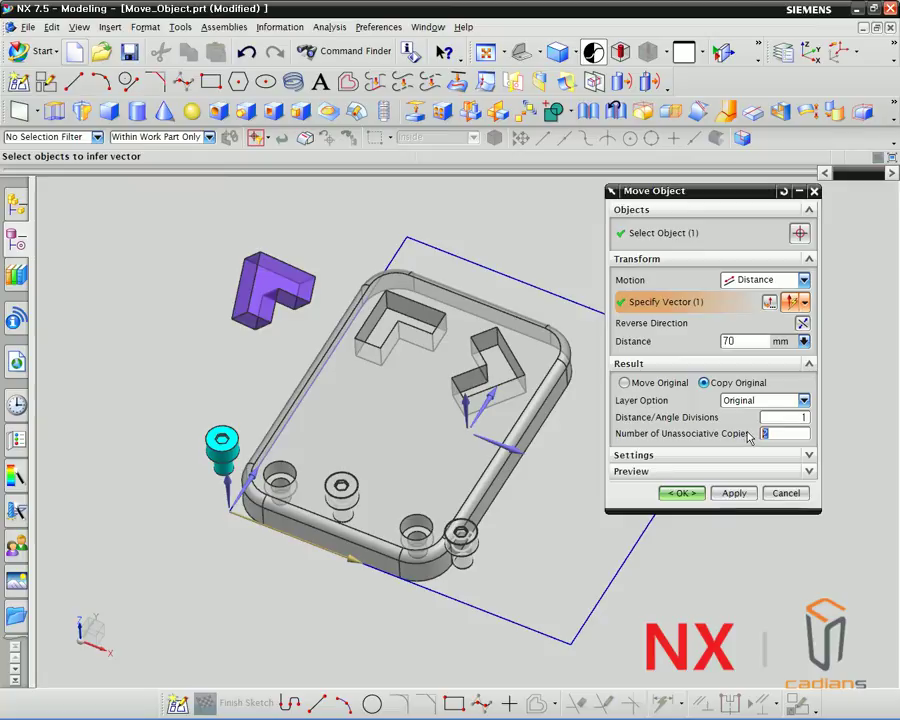
pyautogui.click(736, 493)
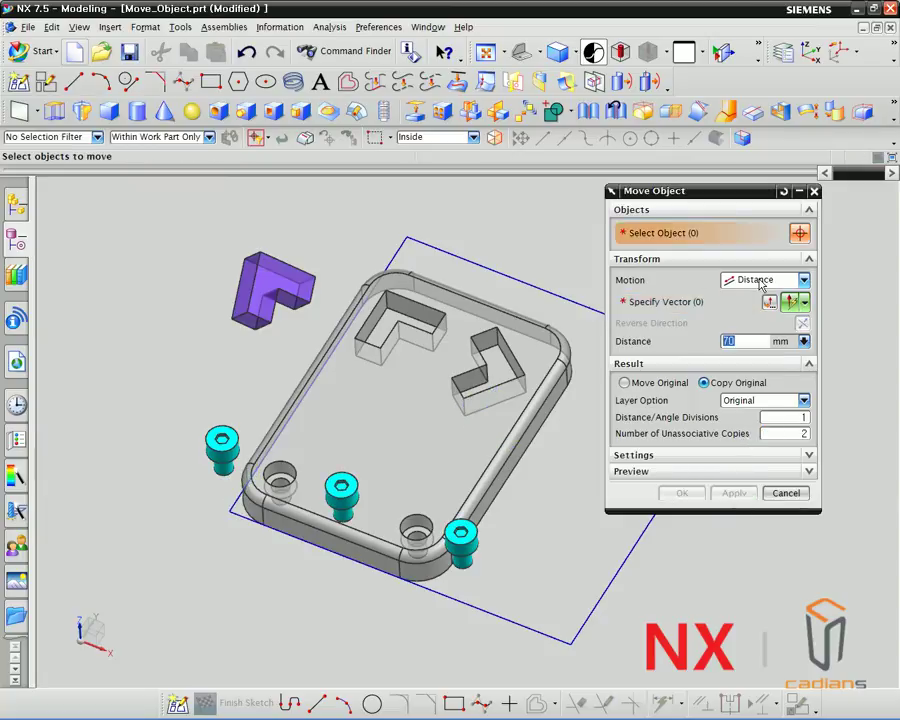
# Move the original middle bolt point to point, from the arc center under its head to the floor center of the nearer counterbored hole on its left.
pyautogui.click(759, 281)
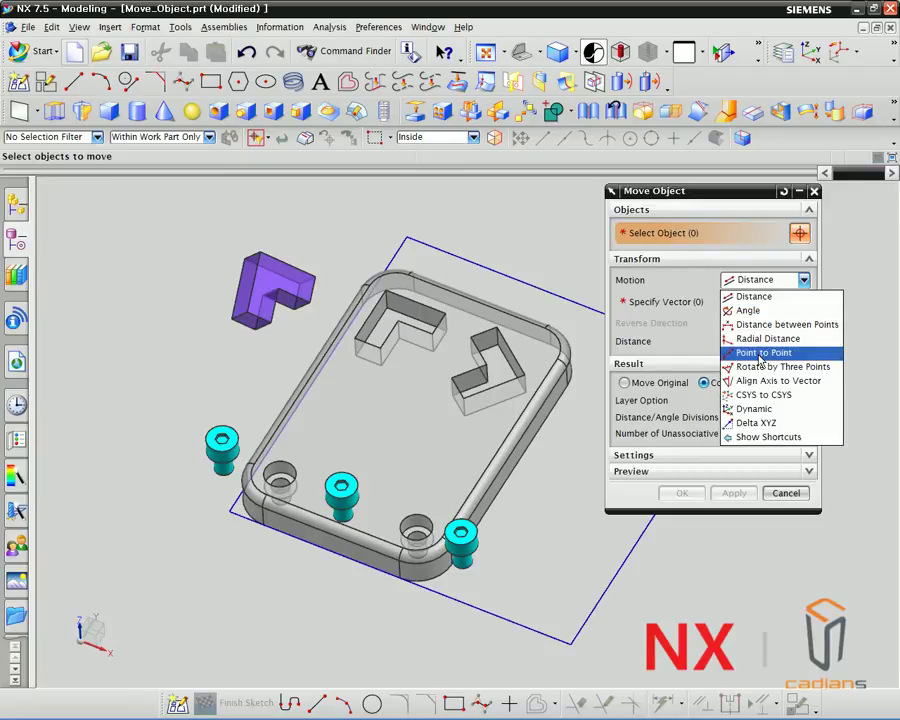
pyautogui.click(760, 354)
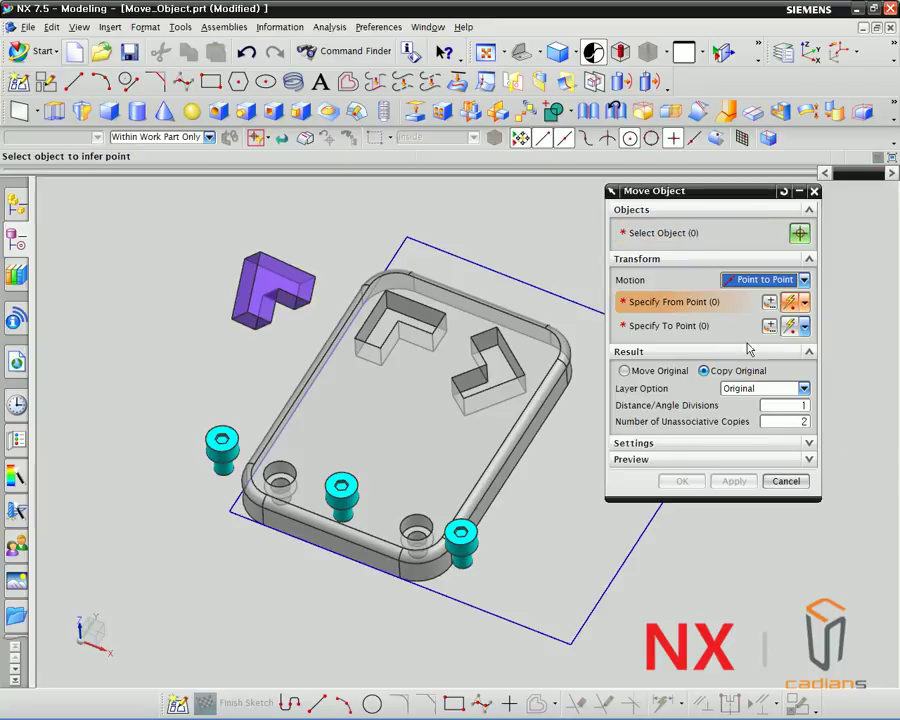
pyautogui.click(675, 244)
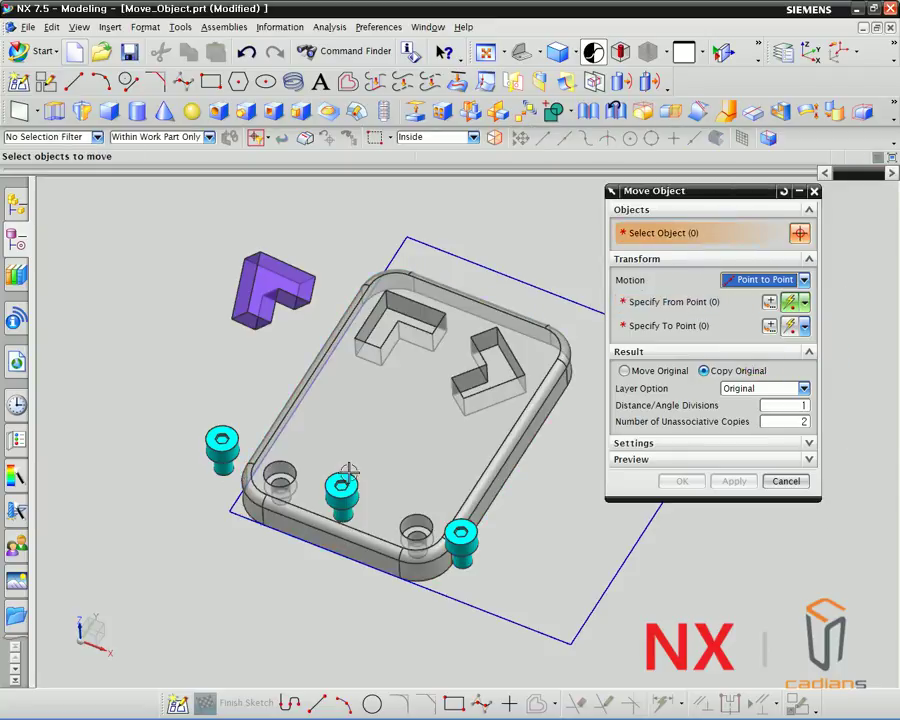
pyautogui.click(340, 488)
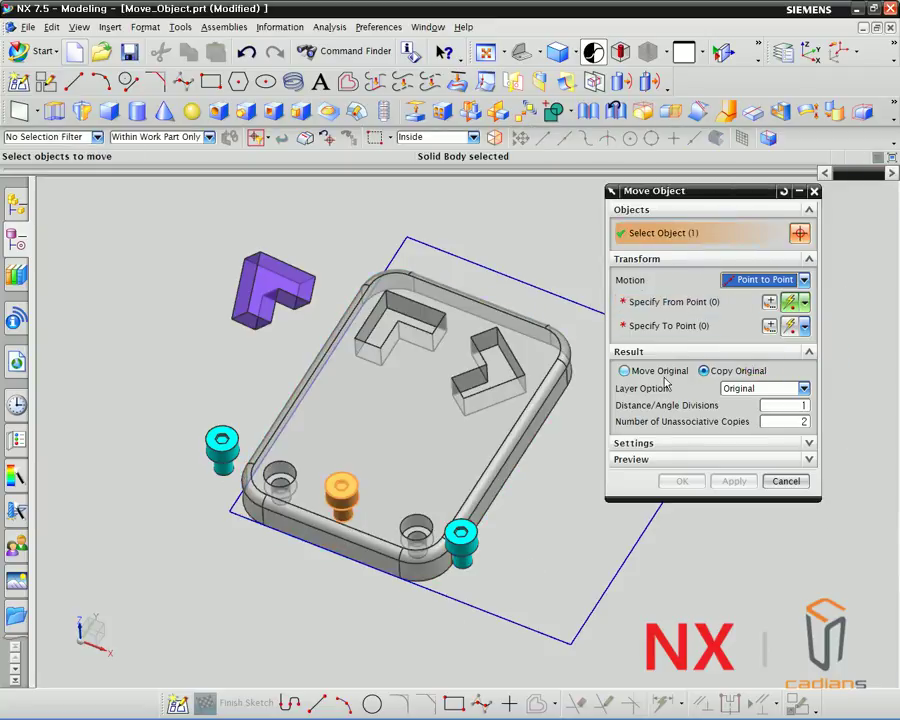
pyautogui.click(693, 300)
pyautogui.scroll(4, 320, 505)
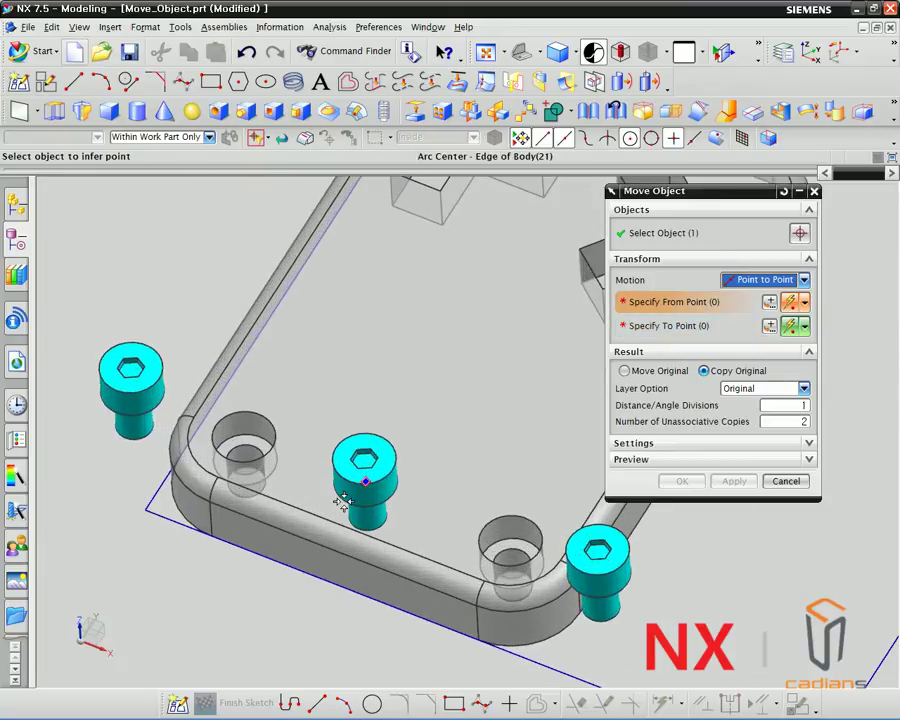
pyautogui.click(341, 499)
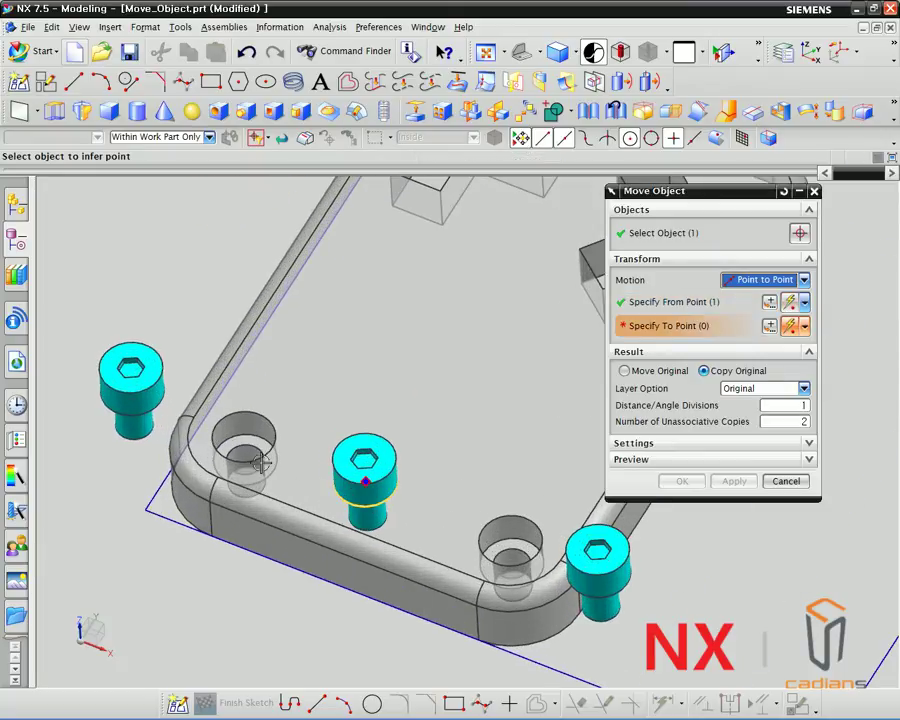
pyautogui.click(250, 433)
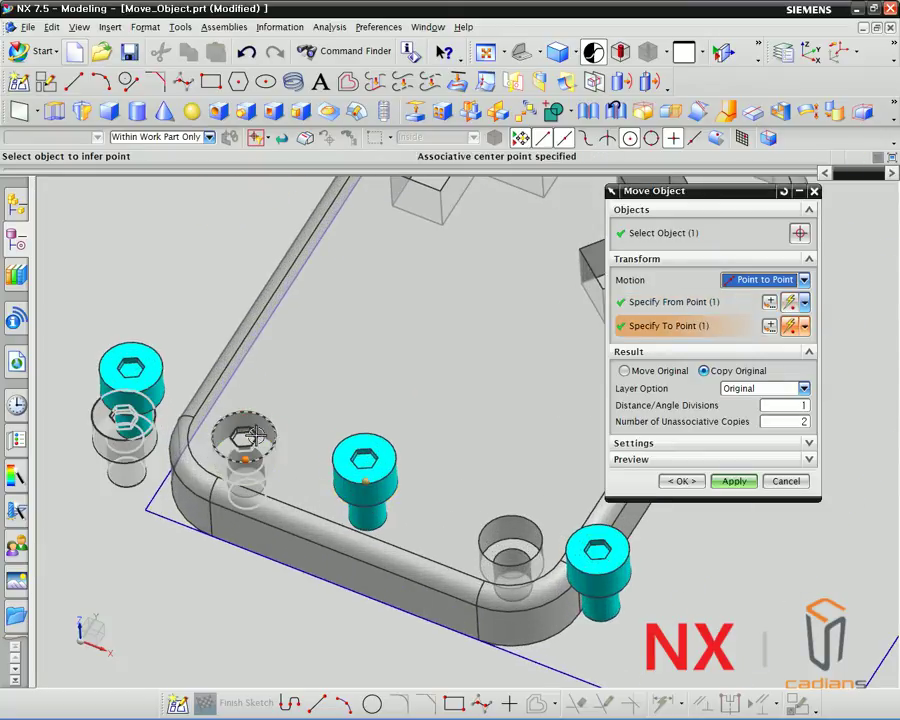
pyautogui.click(624, 371)
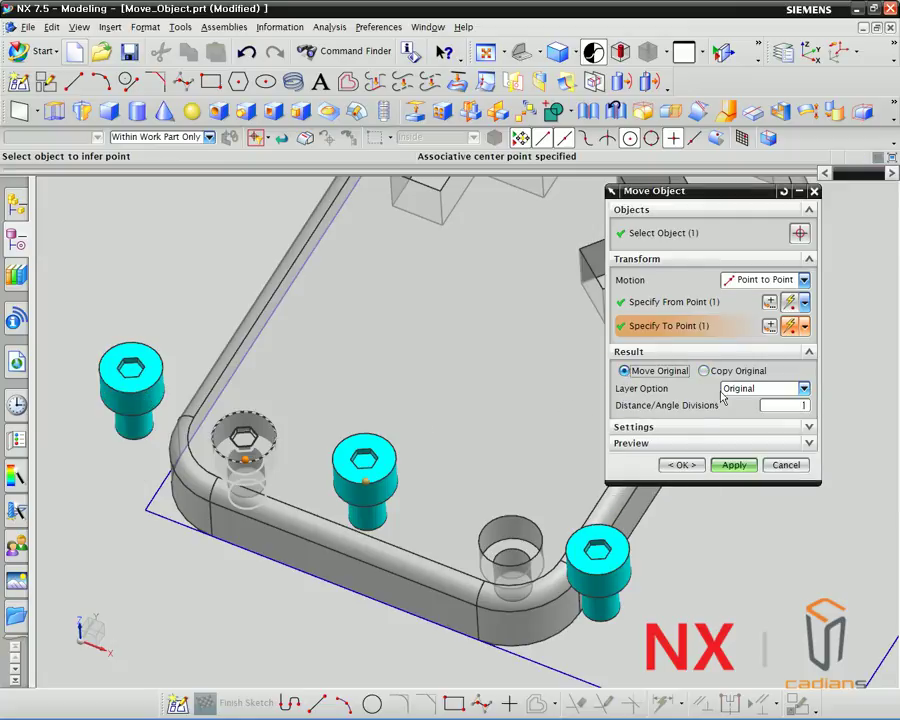
pyautogui.click(733, 463)
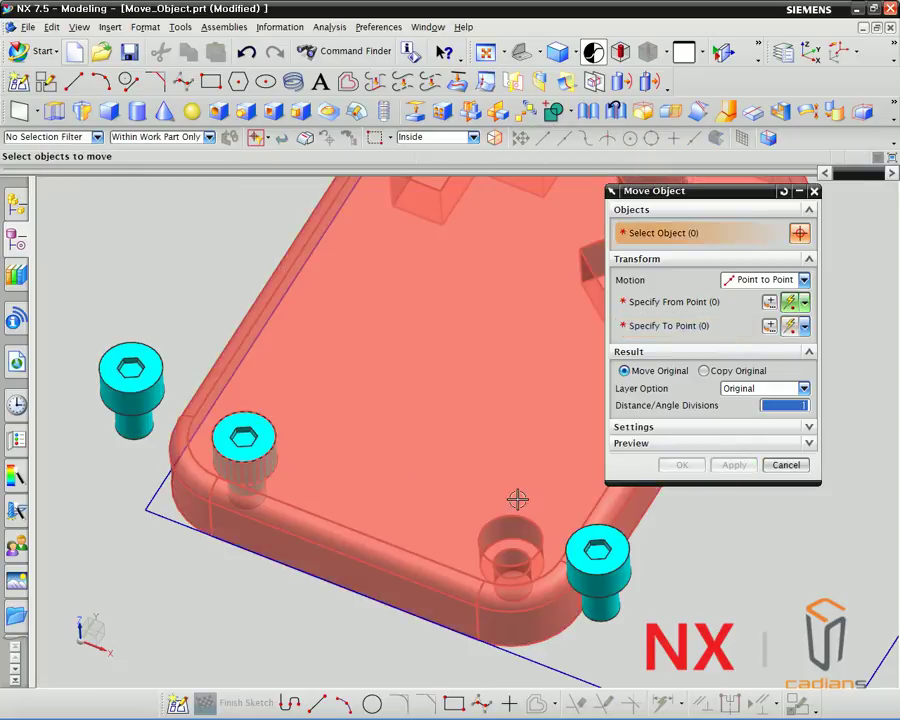
pyautogui.click(730, 279)
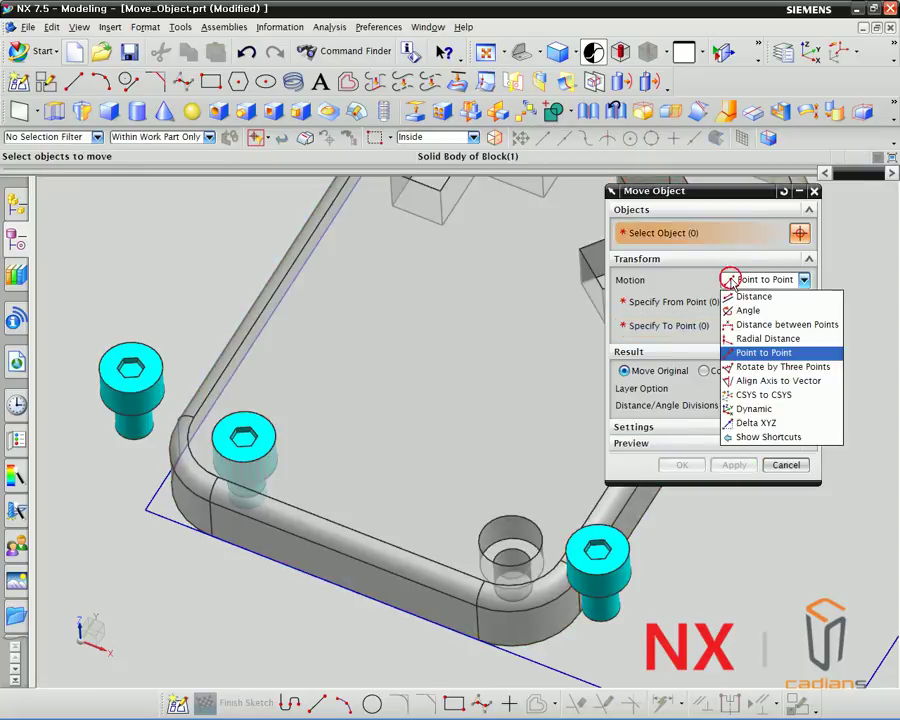
pyautogui.click(747, 311)
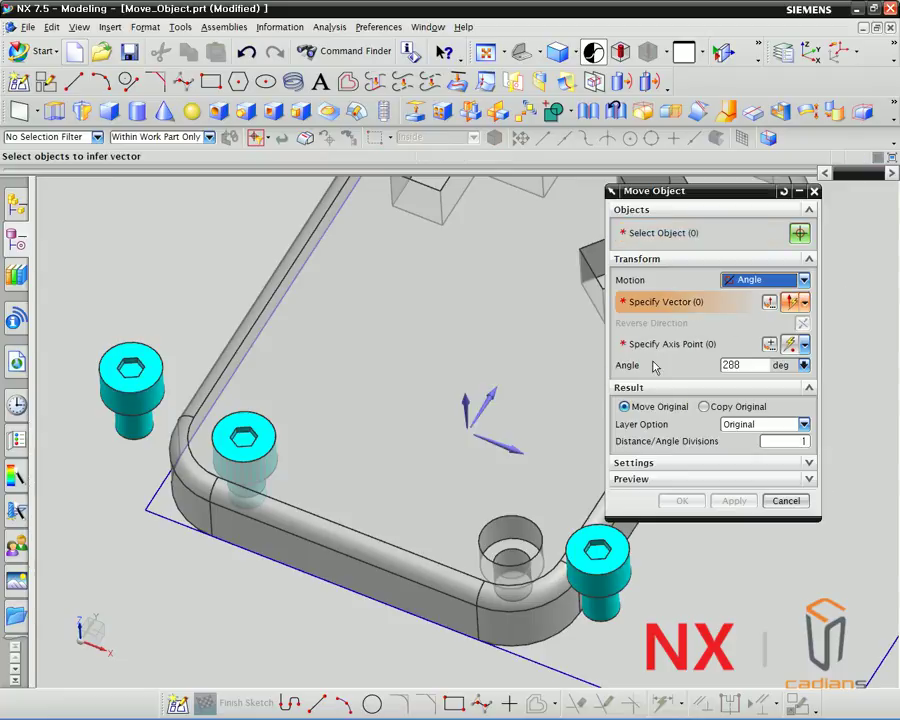
pyautogui.click(257, 418)
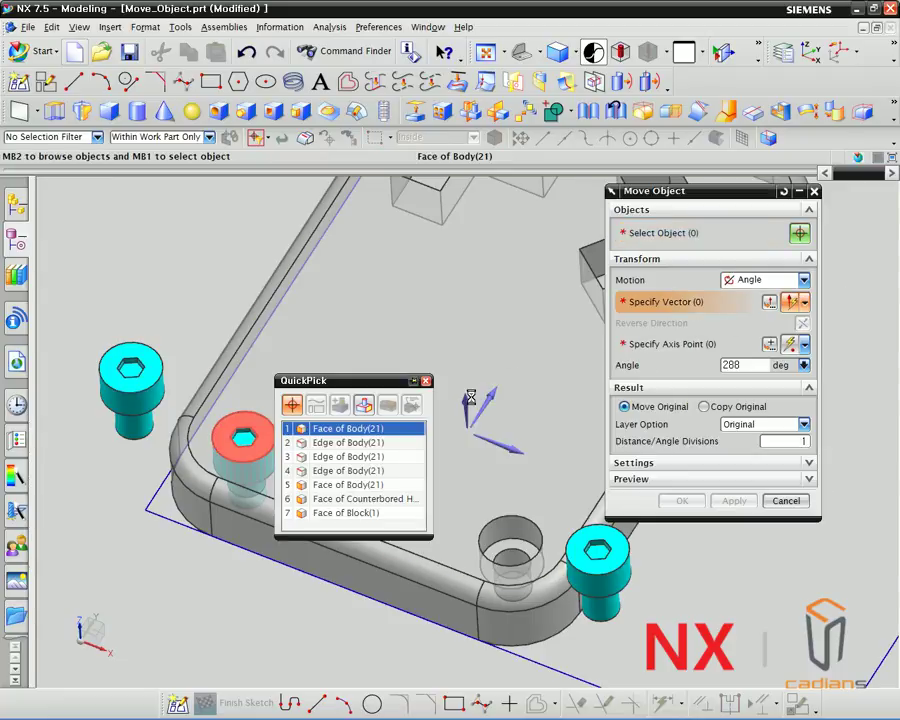
pyautogui.press('Escape')
pyautogui.press('Escape')
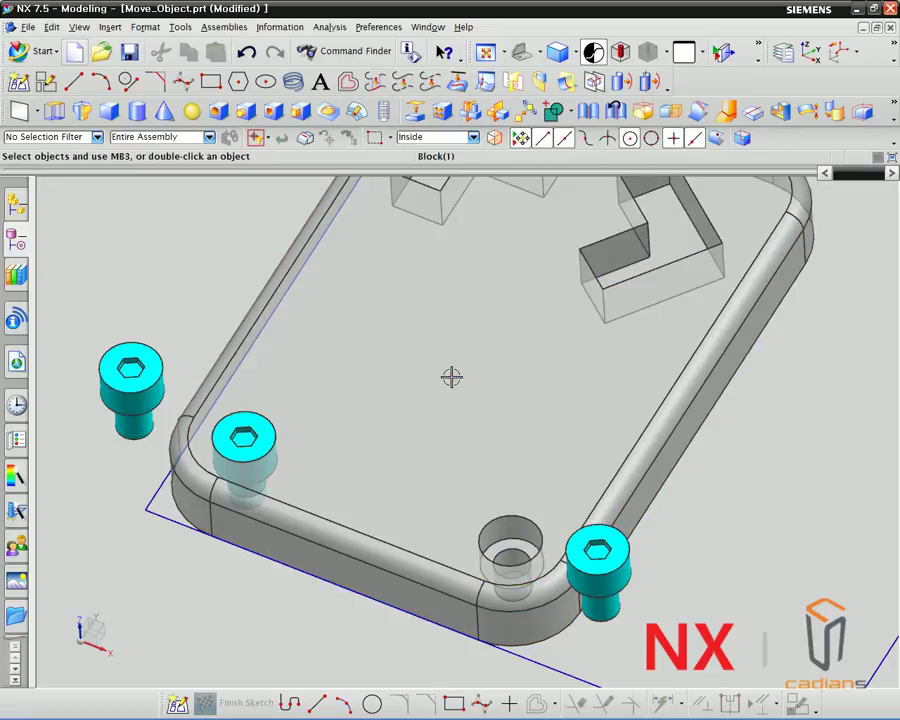
# Start an Angle move of the bolt in the counterbored hole, about the Z direction through a point on the plate's top face.
pyautogui.hotkey('ctrl', 't')
pyautogui.click(258, 425)
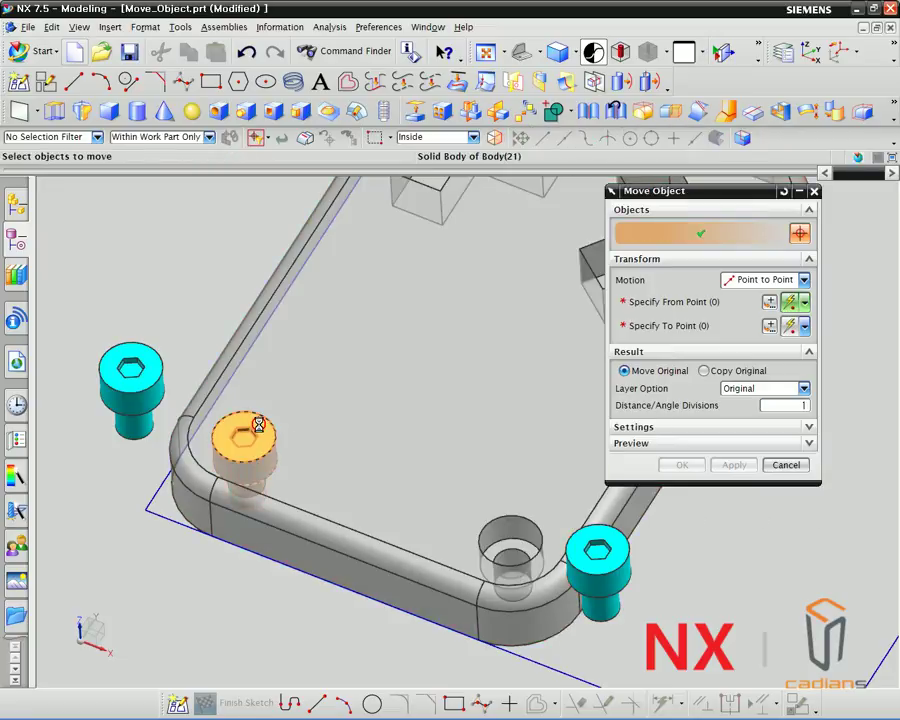
pyautogui.click(728, 280)
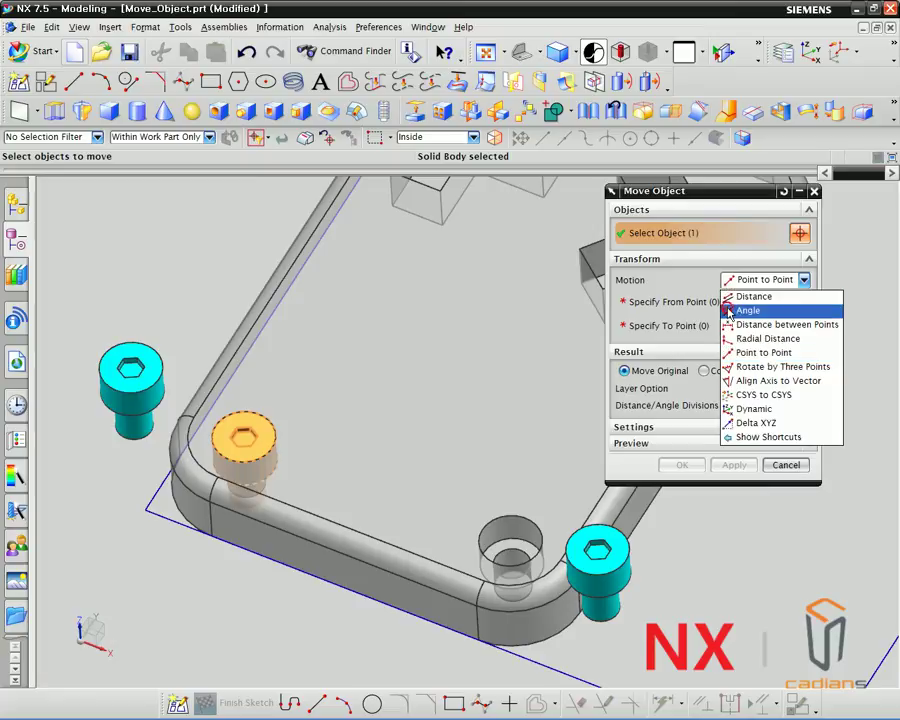
pyautogui.click(748, 311)
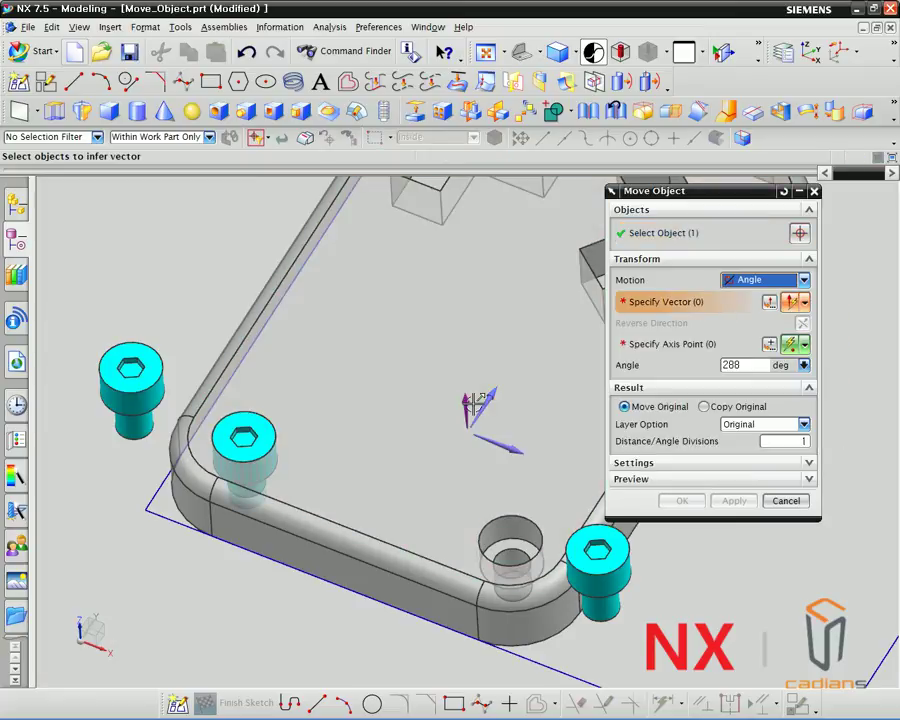
pyautogui.click(467, 403)
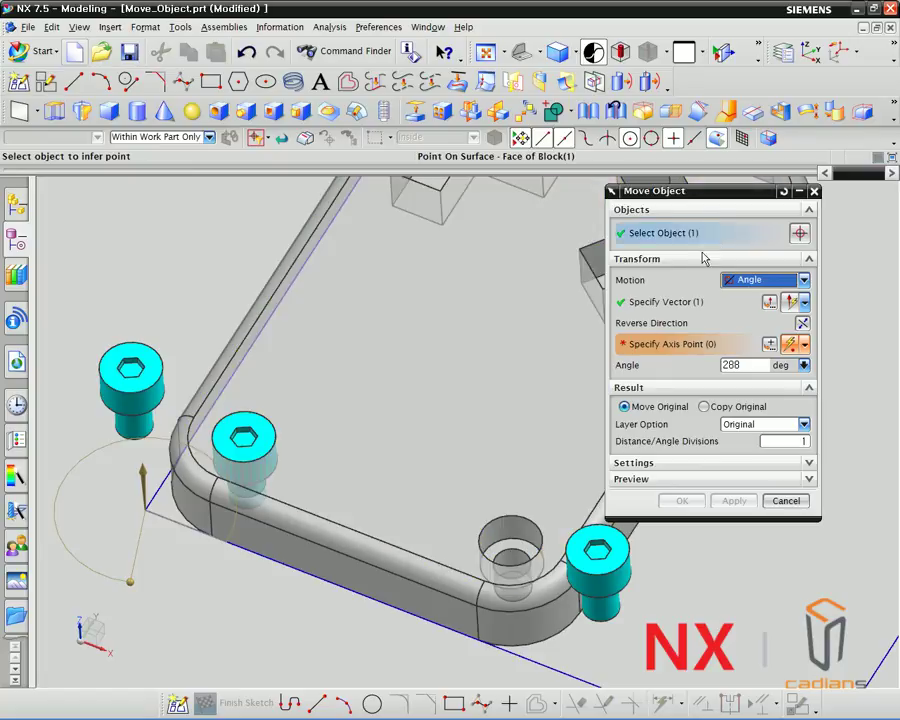
pyautogui.click(374, 475)
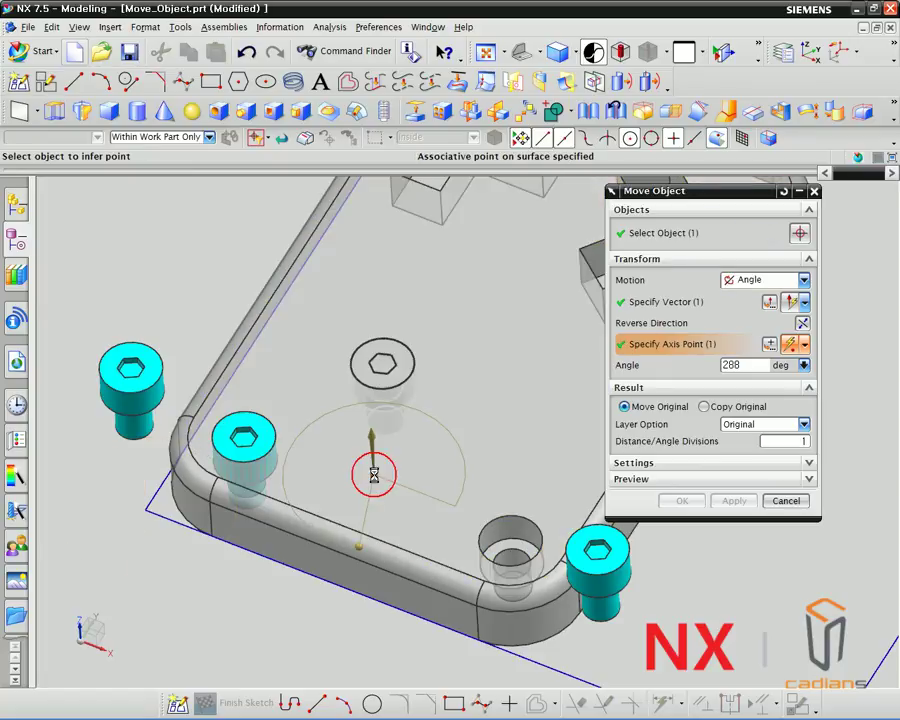
pyautogui.moveTo(376, 481); pyautogui.dragTo(371, 506, button='middle')
pyautogui.press('F8')
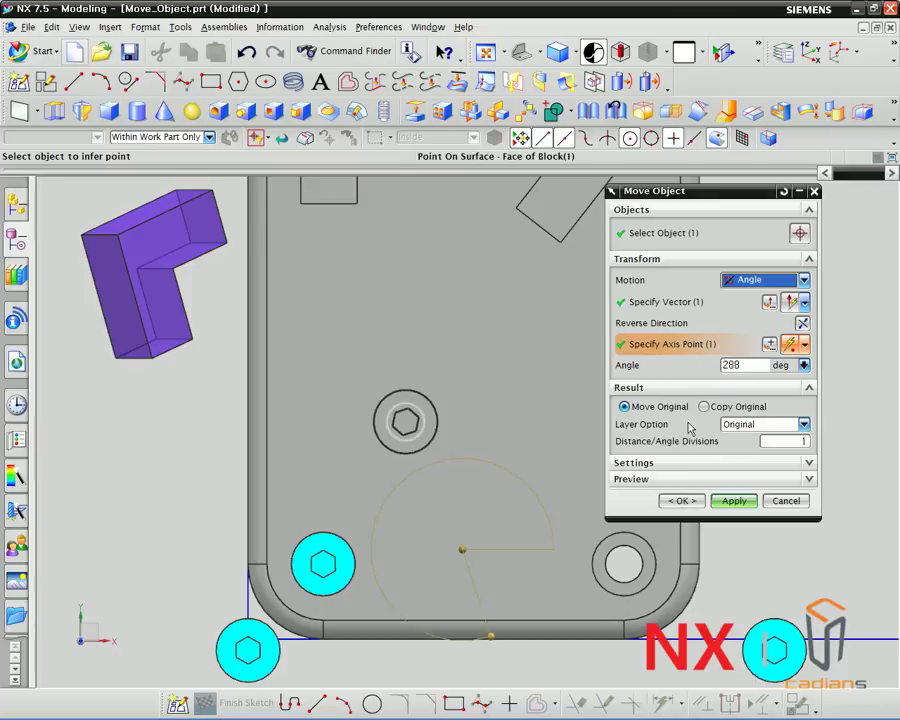
# Try a rotation angle of 30 degrees for the bolt, and settle on -30 degrees.
pyautogui.doubleClick(735, 366)
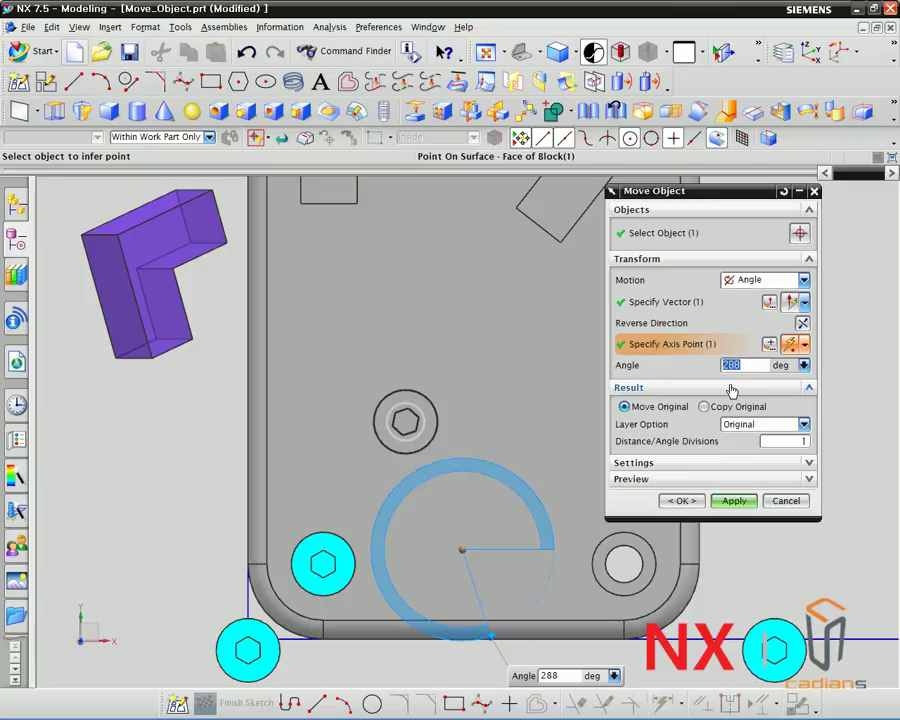
pyautogui.write('30')
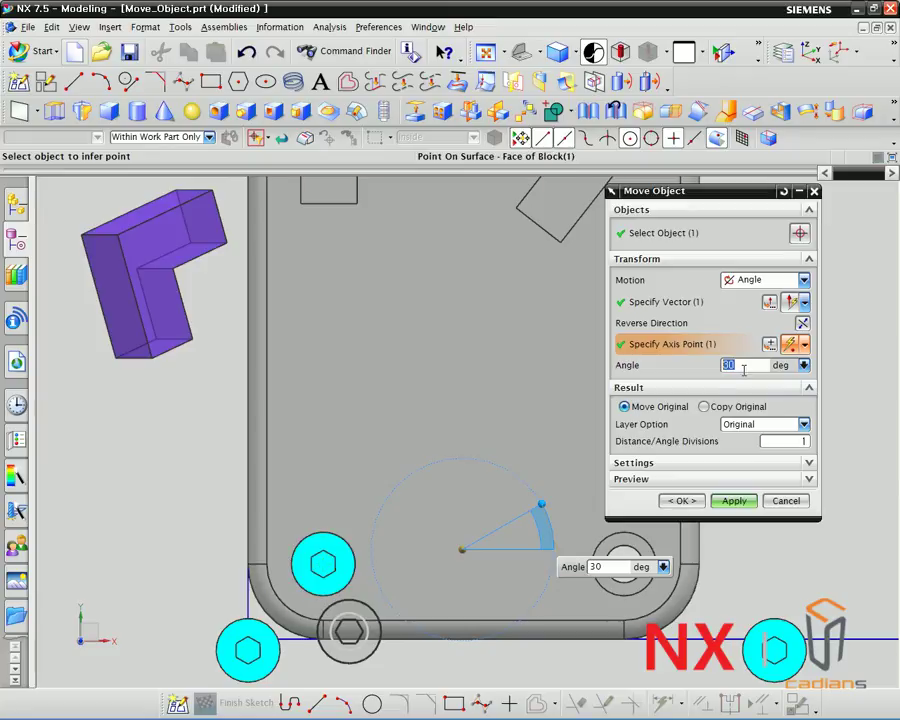
pyautogui.press('Return')
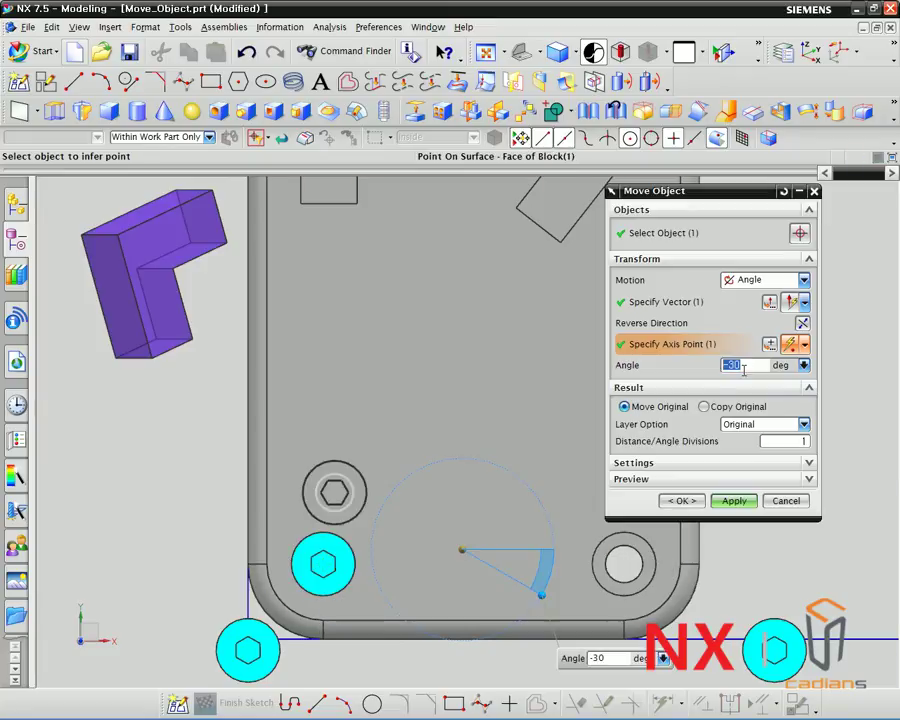
# Try 5 Distance/Angle Divisions for the bolt's rotation, and settle on 1.
pyautogui.click(794, 441)
pyautogui.doubleClick(794, 441)
pyautogui.write('3')
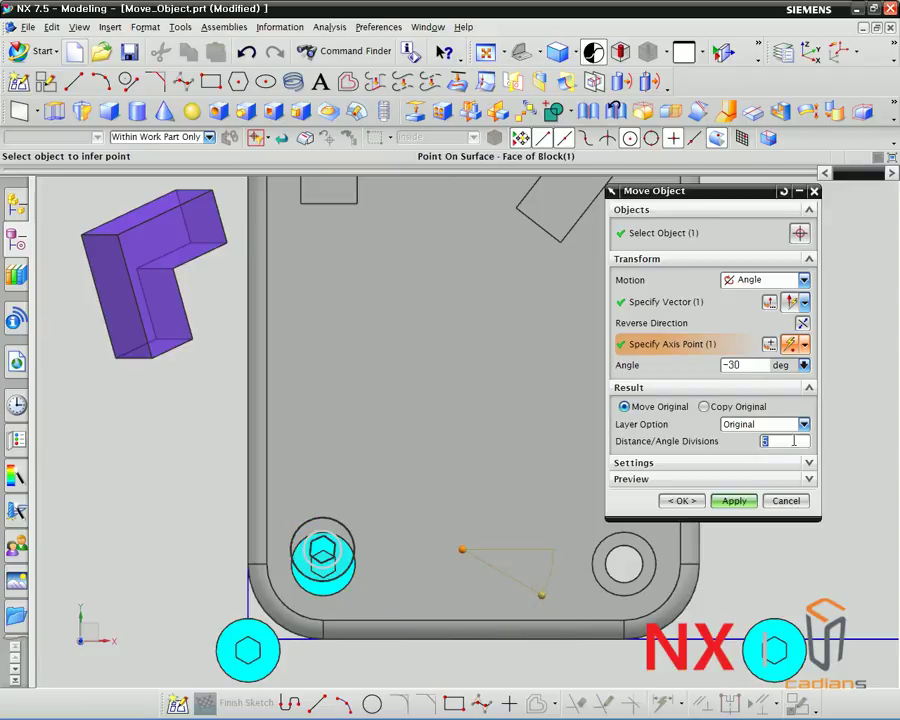
pyautogui.click(789, 441)
pyautogui.write('1')
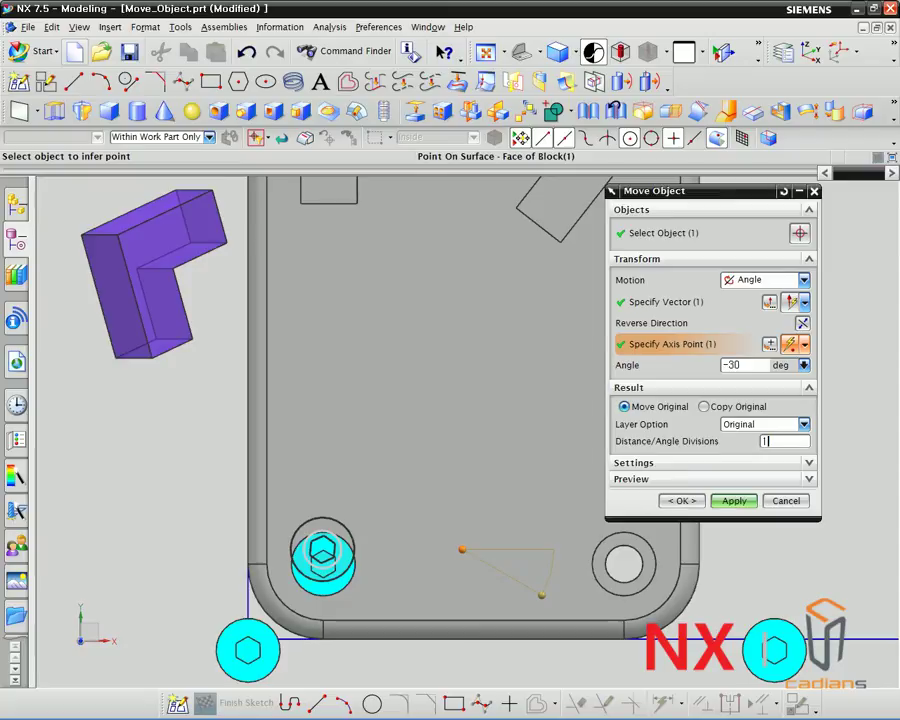
pyautogui.press('Return')
# Copy the original bolt around the axis with 5 unassociative copies and apply the move.
pyautogui.click(720, 406)
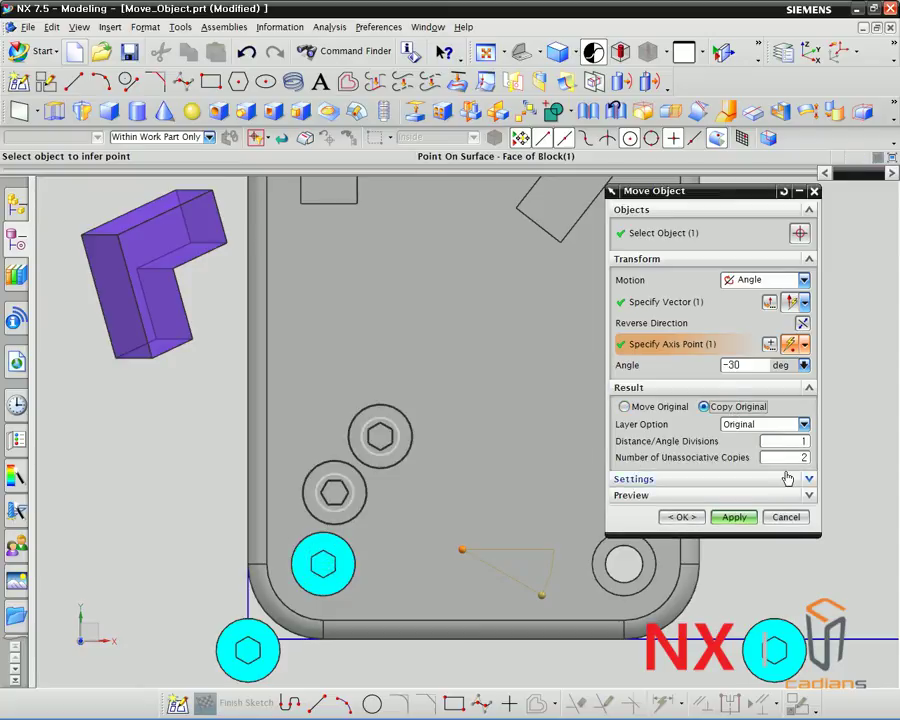
pyautogui.click(789, 463)
pyautogui.write('5')
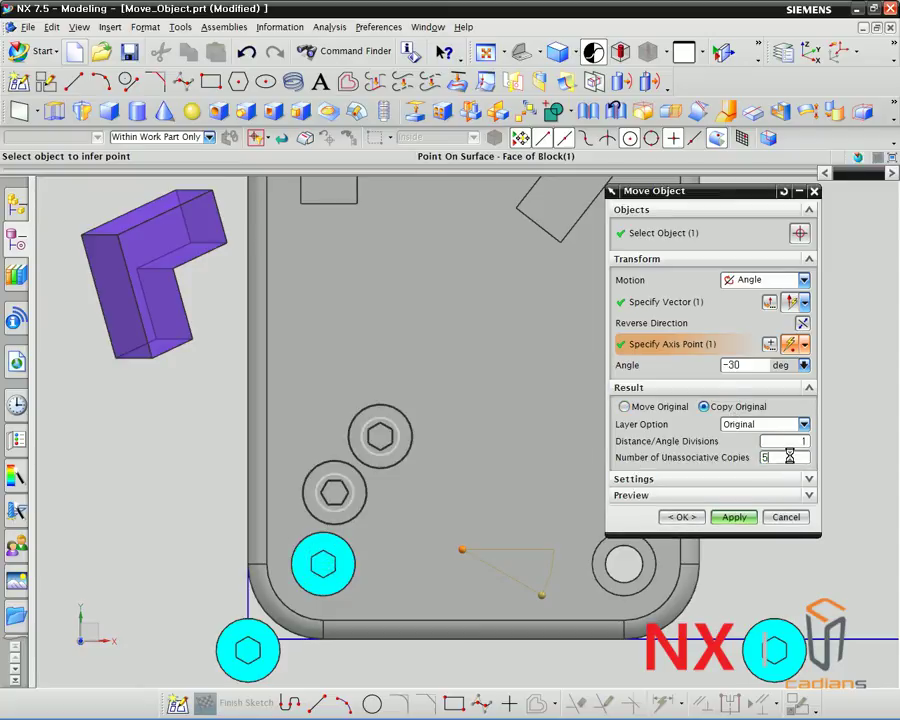
pyautogui.press('Return')
pyautogui.moveTo(715, 191); pyautogui.dragTo(770, 95)
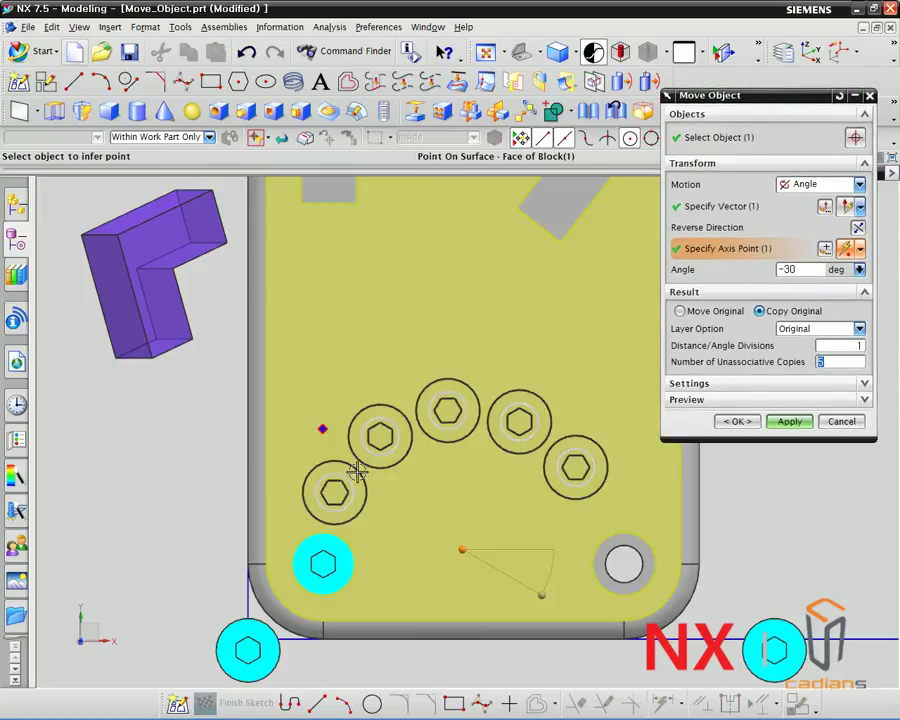
pyautogui.moveTo(464, 549)
pyautogui.mouseDown()
pyautogui.moveTo(466, 532)
pyautogui.moveTo(486, 534)
pyautogui.moveTo(469, 549)
pyautogui.mouseUp()
pyautogui.moveTo(454, 500); pyautogui.dragTo(444, 520, button='middle')
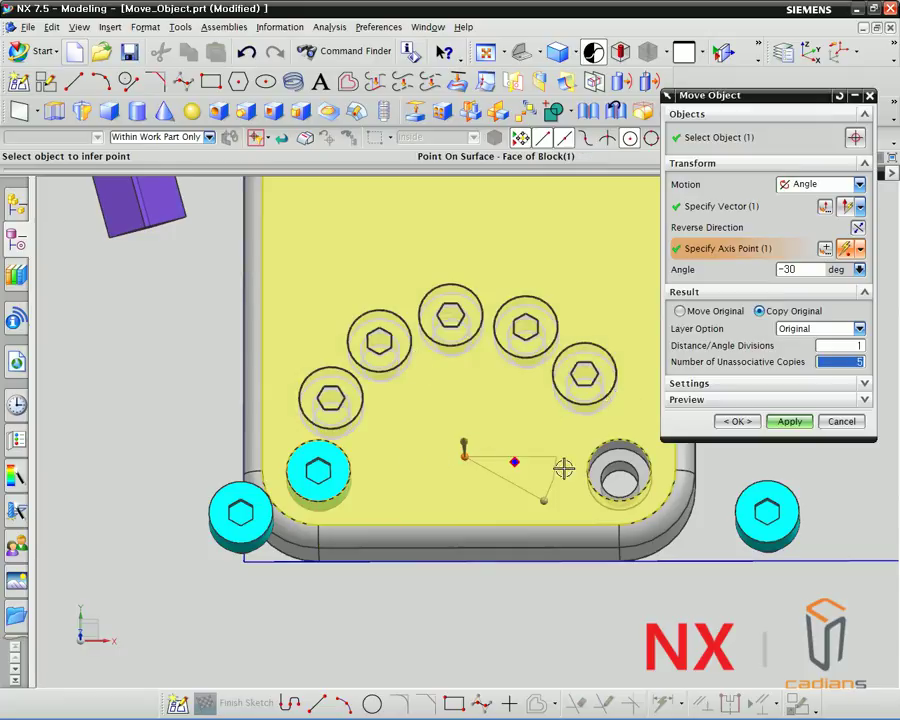
pyautogui.click(790, 423)
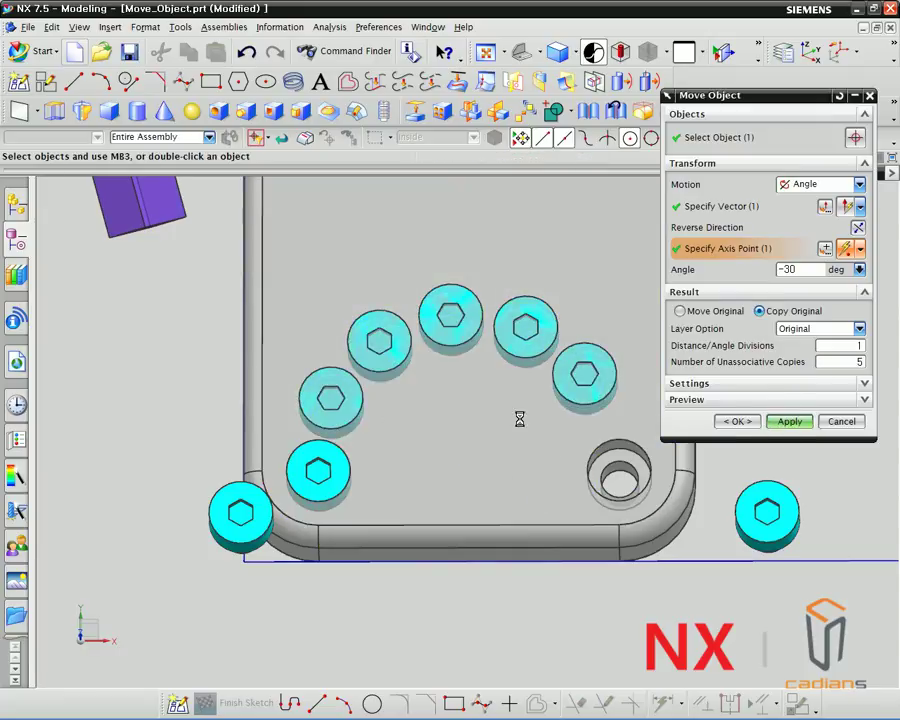
# Leave Move Object and highlight Body (27) through Body (22) in the model history to identify the copied bolts.
pyautogui.click(16, 238)
pyautogui.click(44, 190)
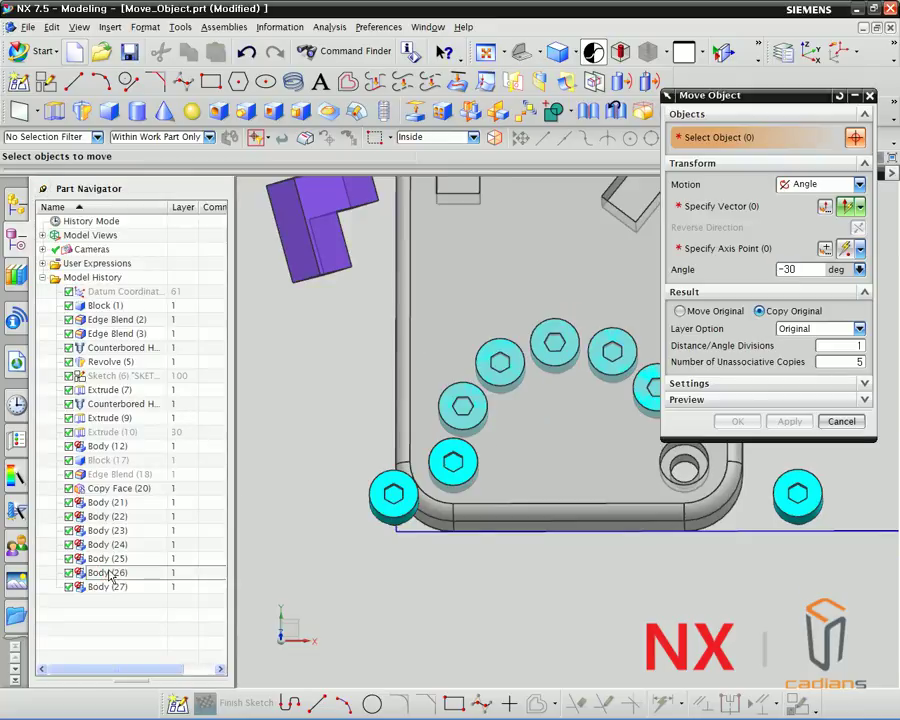
pyautogui.click(835, 421)
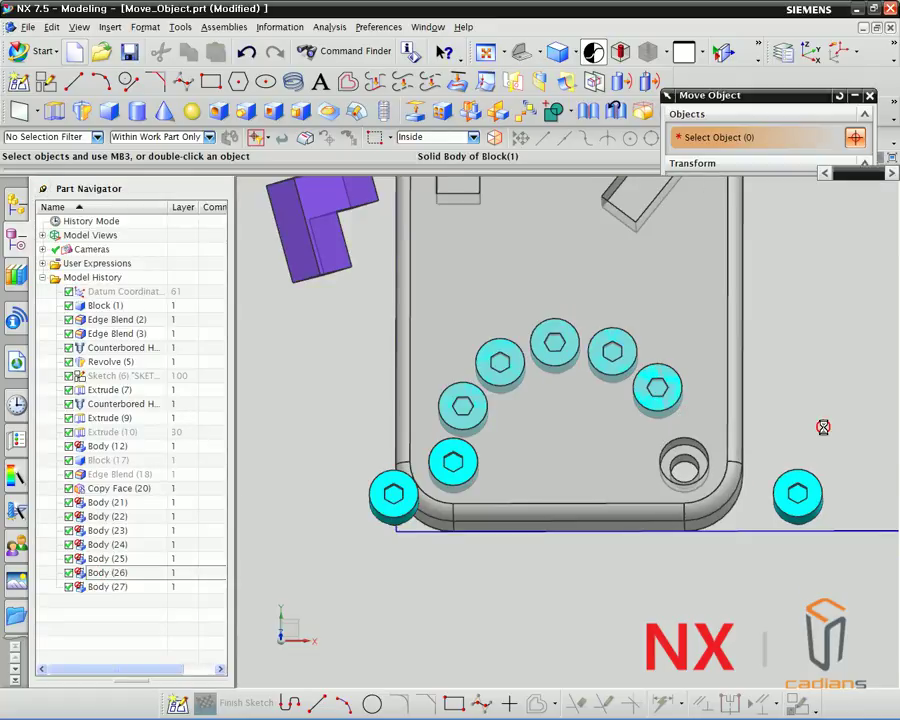
pyautogui.click(104, 588)
pyautogui.click(103, 572)
pyautogui.click(101, 558)
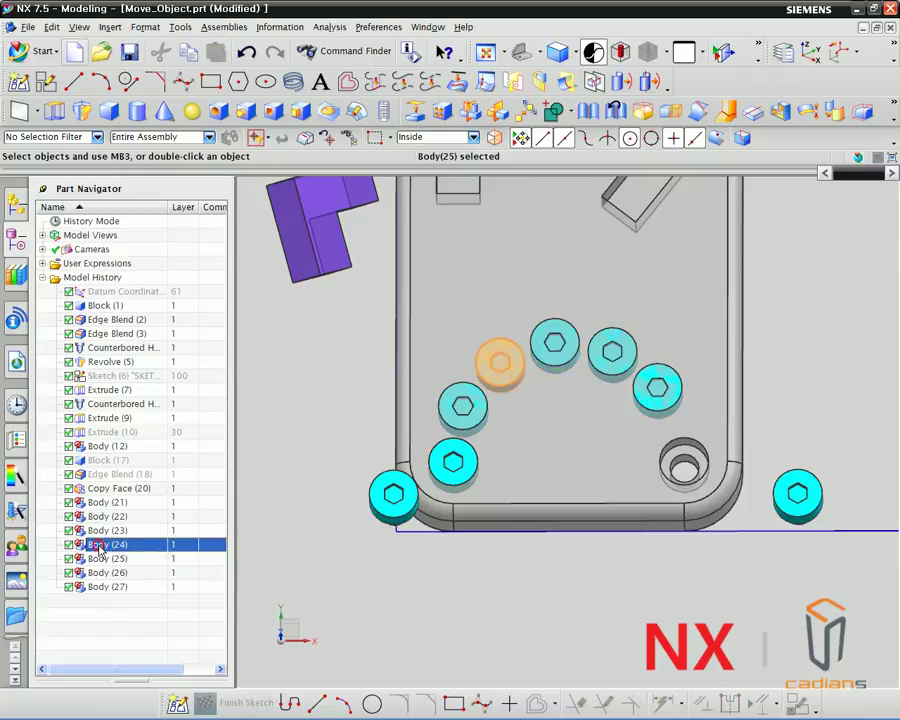
pyautogui.click(99, 544)
pyautogui.click(97, 529)
pyautogui.click(95, 517)
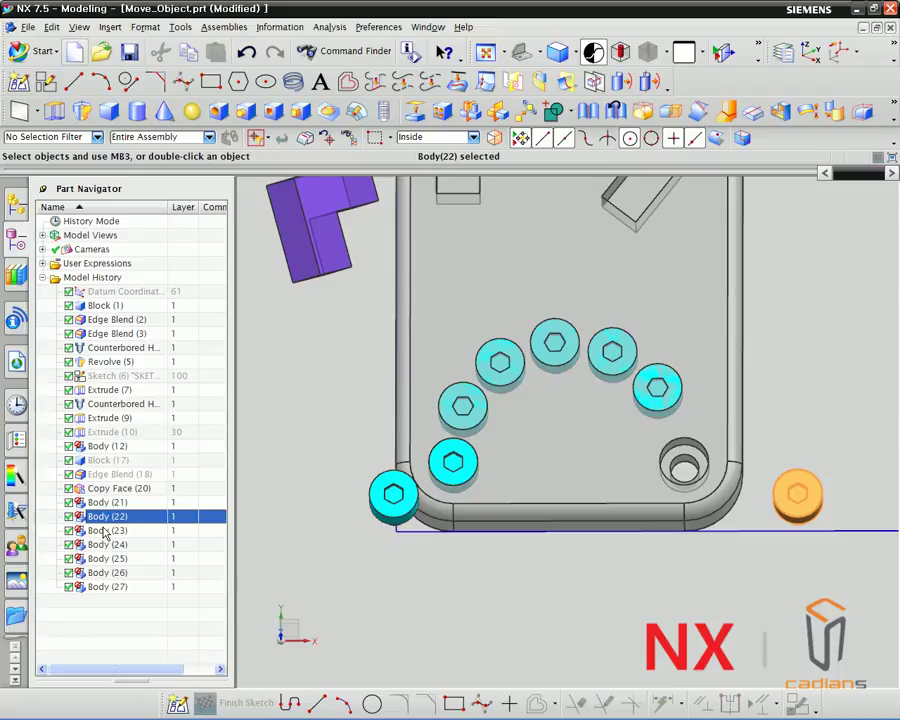
# Look through the Associative Copy commands, including Instance Geometry, and dismiss the update notification.
pyautogui.click(110, 26)
pyautogui.moveTo(180, 250)
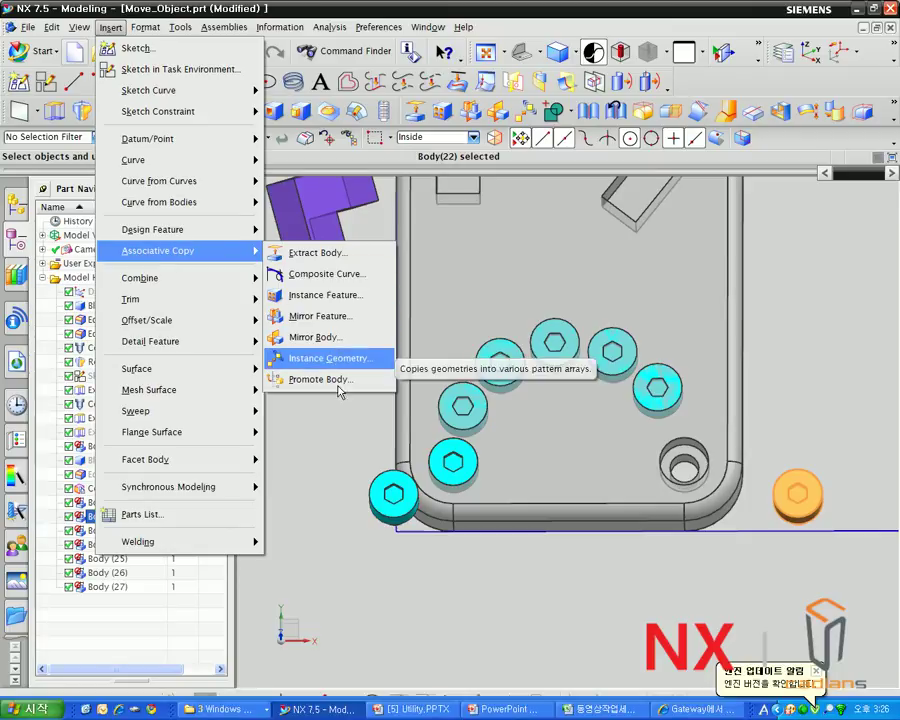
pyautogui.click(518, 570)
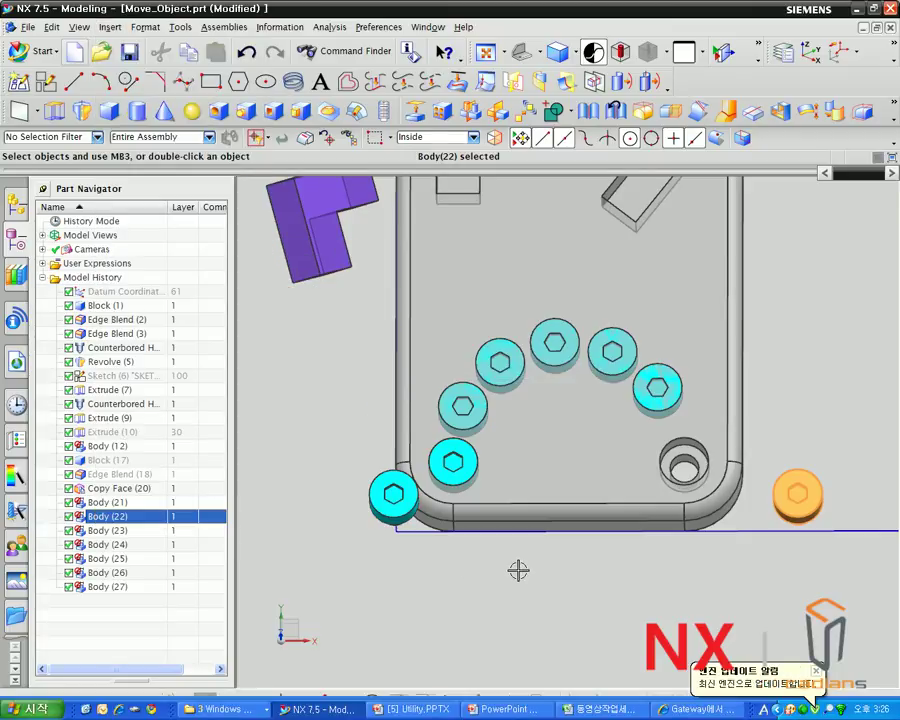
pyautogui.click(811, 674)
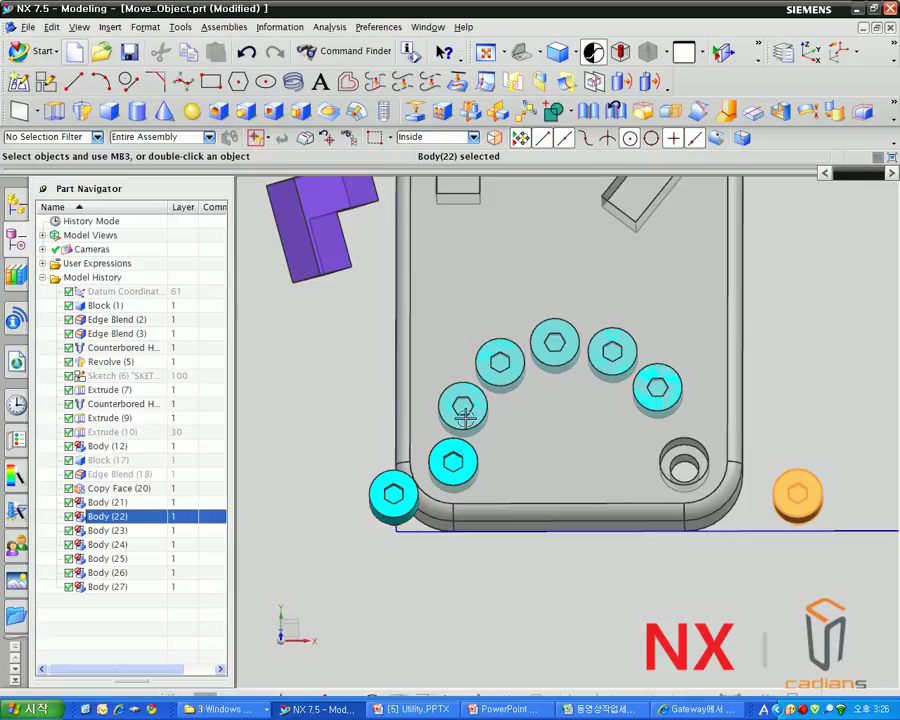
# Start Move Object with Dynamic motion, and reset the command to clear the selected bolt and the copy settings.
pyautogui.moveTo(374, 311); pyautogui.dragTo(346, 330, button='middle')
pyautogui.click(52, 27)
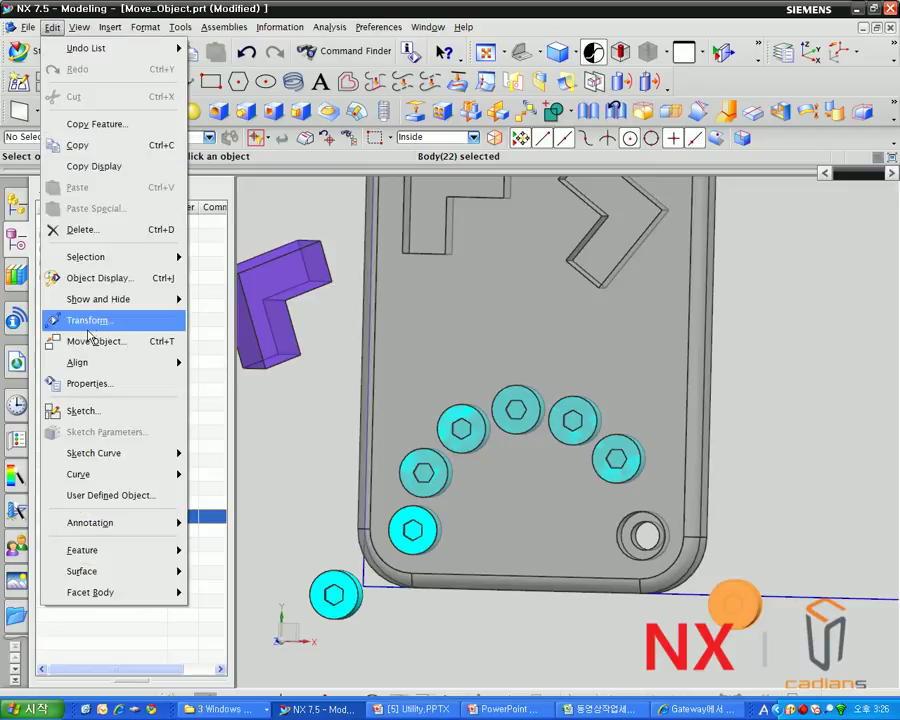
pyautogui.click(96, 341)
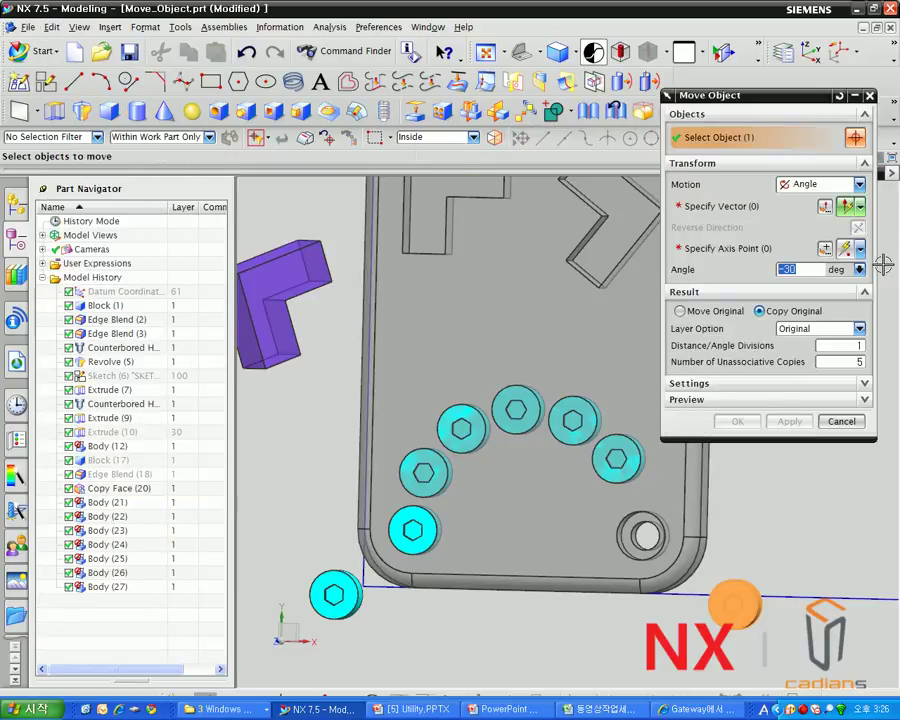
pyautogui.click(817, 186)
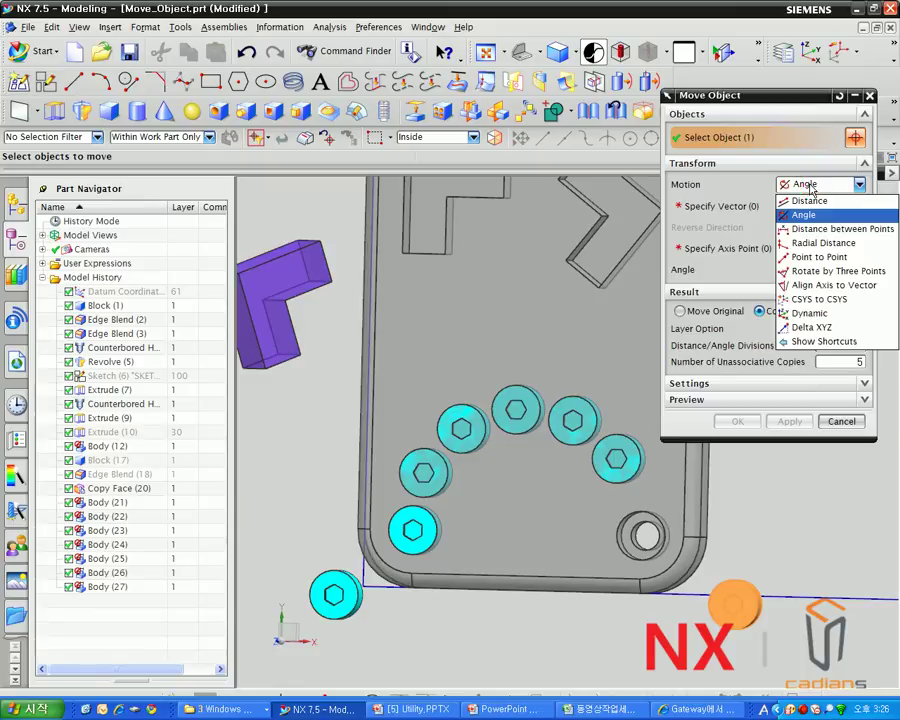
pyautogui.click(822, 315)
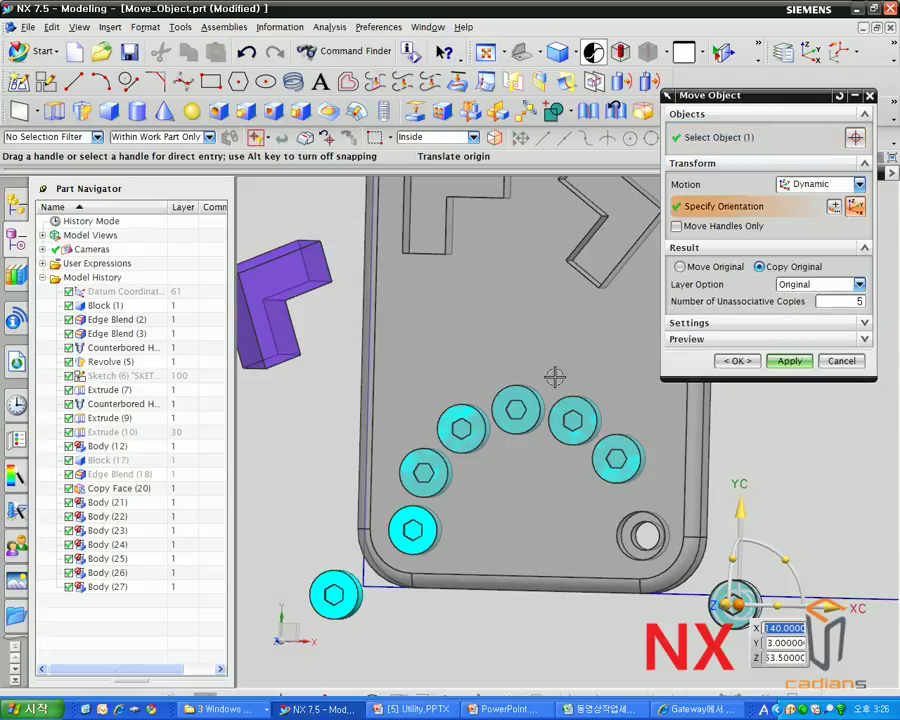
pyautogui.scroll(-3, 592, 372)
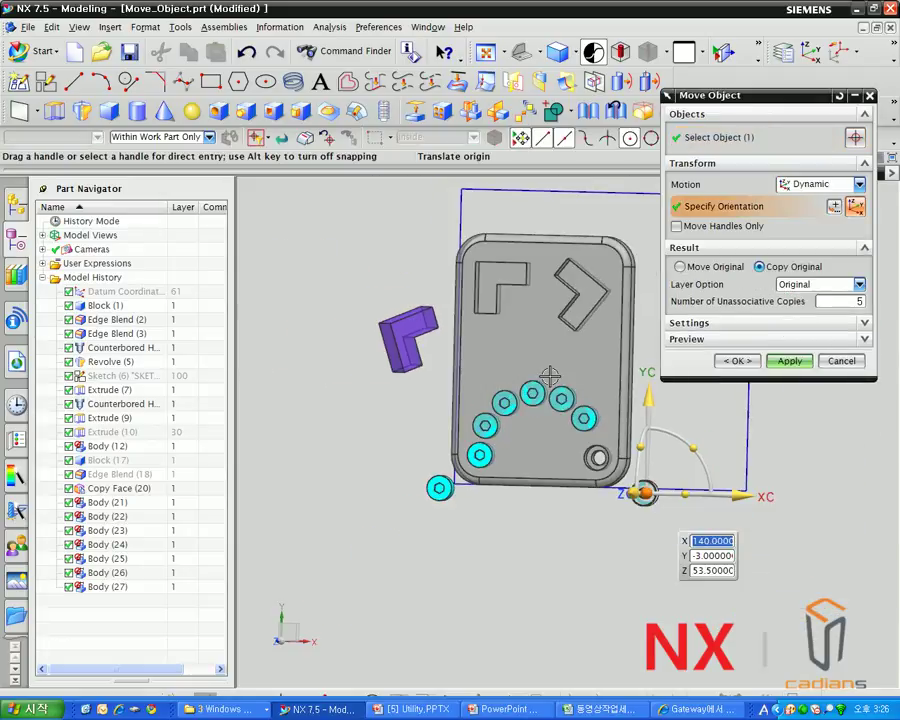
pyautogui.click(838, 96)
# Try dynamically rotating the purple L-shaped body and moving it to about X -75, Y 132, and reset the command.
pyautogui.keyDown('shift'); pyautogui.moveTo(485, 359); pyautogui.dragTo(482, 390, button='middle'); pyautogui.keyUp('shift')
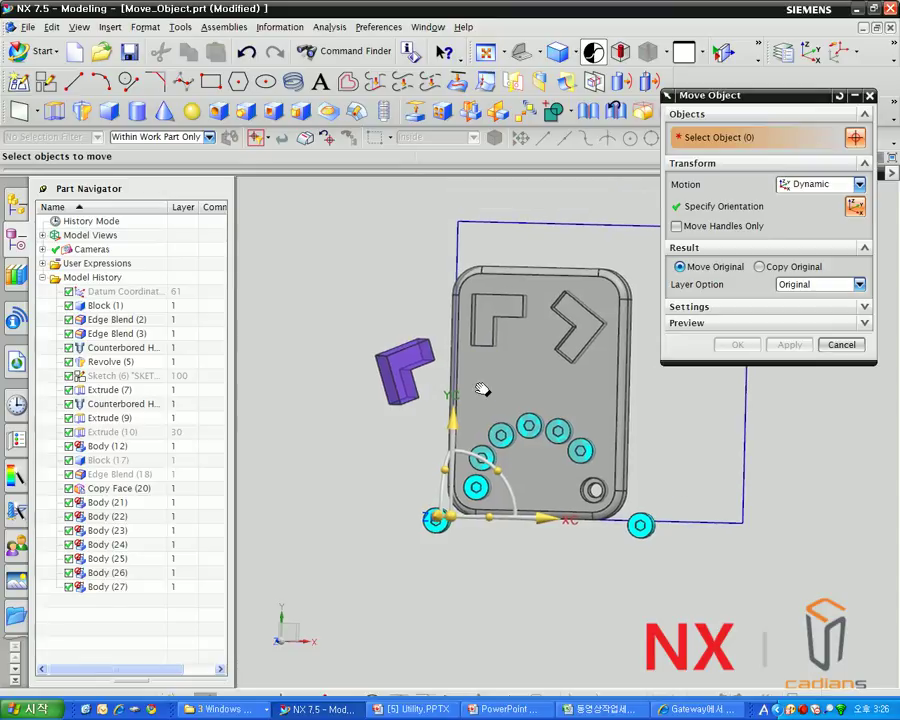
pyautogui.click(402, 372)
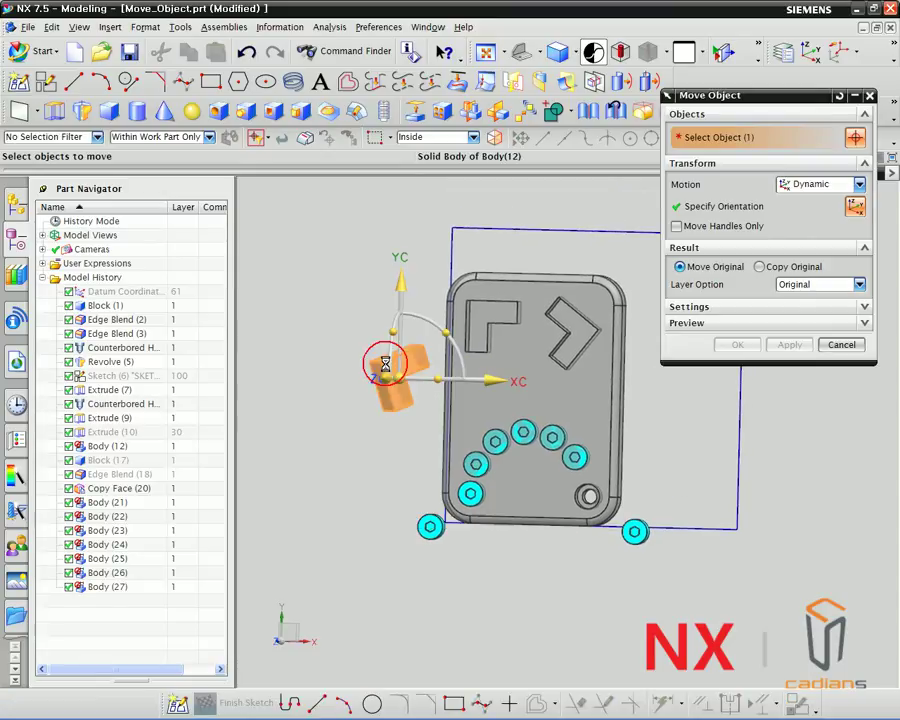
pyautogui.click(766, 207)
pyautogui.moveTo(450, 305); pyautogui.dragTo(452, 281, button='middle')
pyautogui.moveTo(456, 282); pyautogui.dragTo(608, 278)
pyautogui.moveTo(538, 195); pyautogui.dragTo(545, 158)
pyautogui.moveTo(607, 233); pyautogui.dragTo(391, 289)
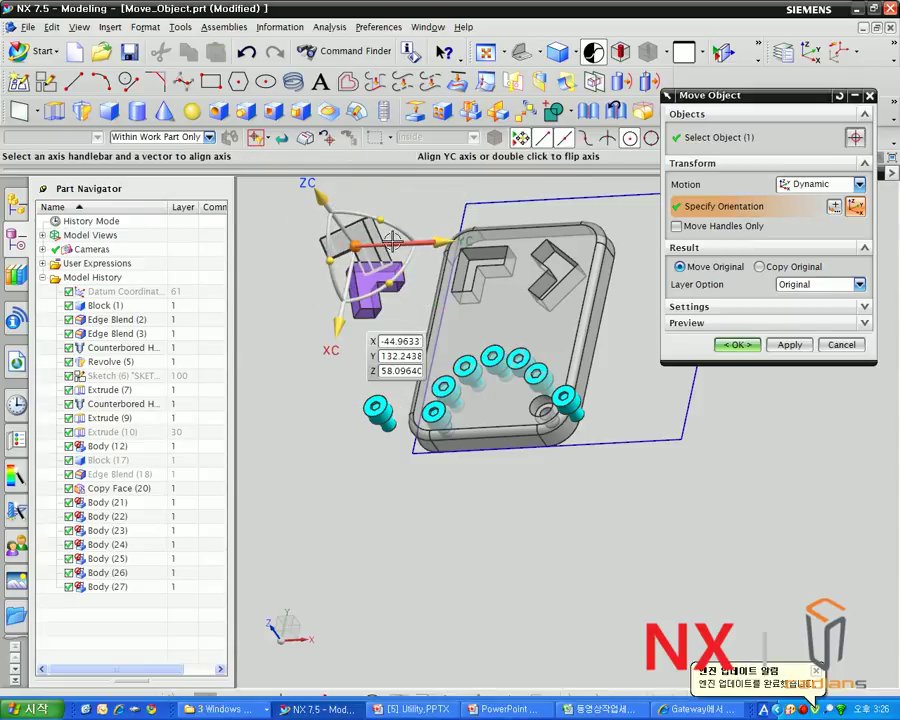
pyautogui.moveTo(460, 241); pyautogui.dragTo(416, 234)
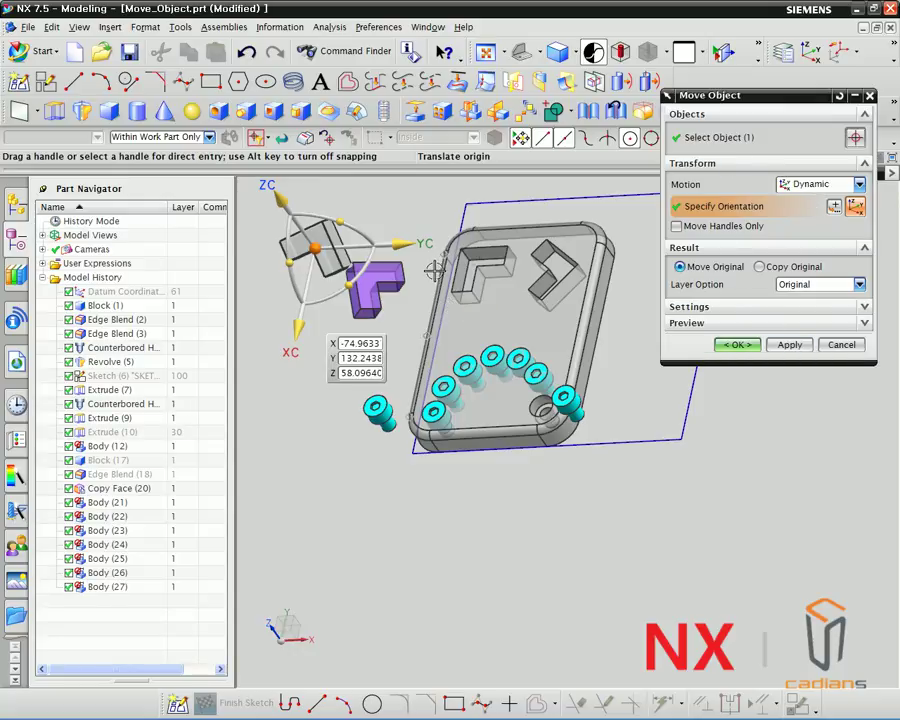
pyautogui.click(839, 96)
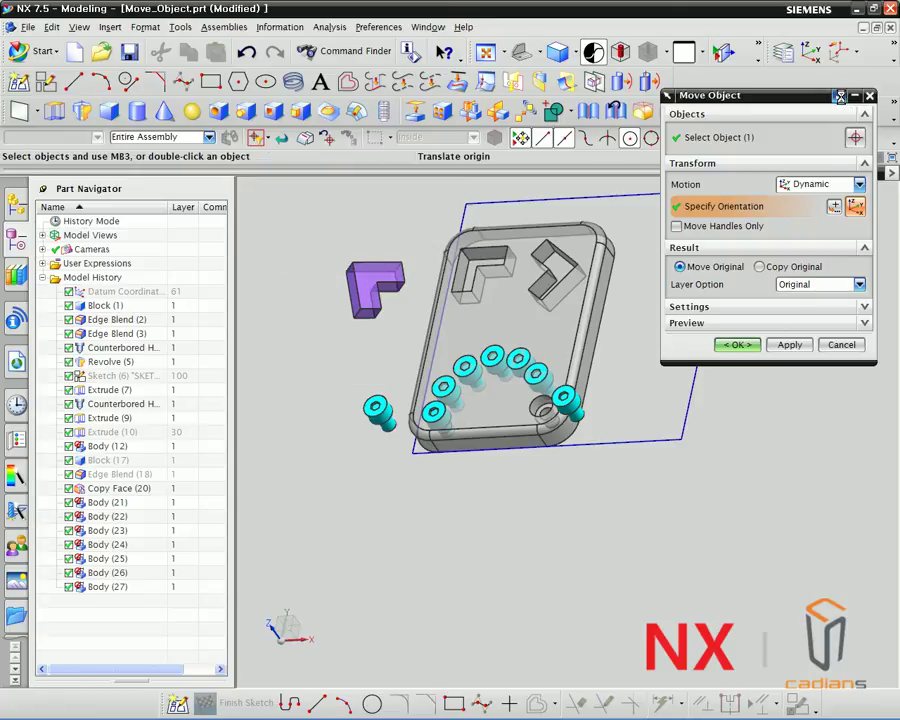
# Try aligning the purple L-shaped body's XC axis with the plate's long side edge using Dynamic motion.
pyautogui.click(375, 285)
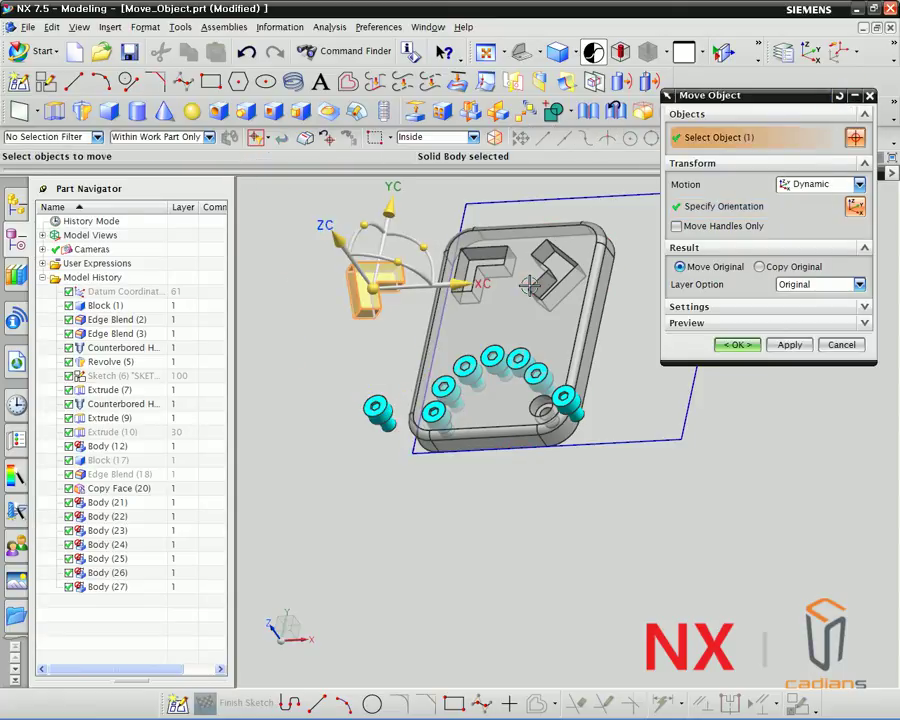
pyautogui.click(779, 207)
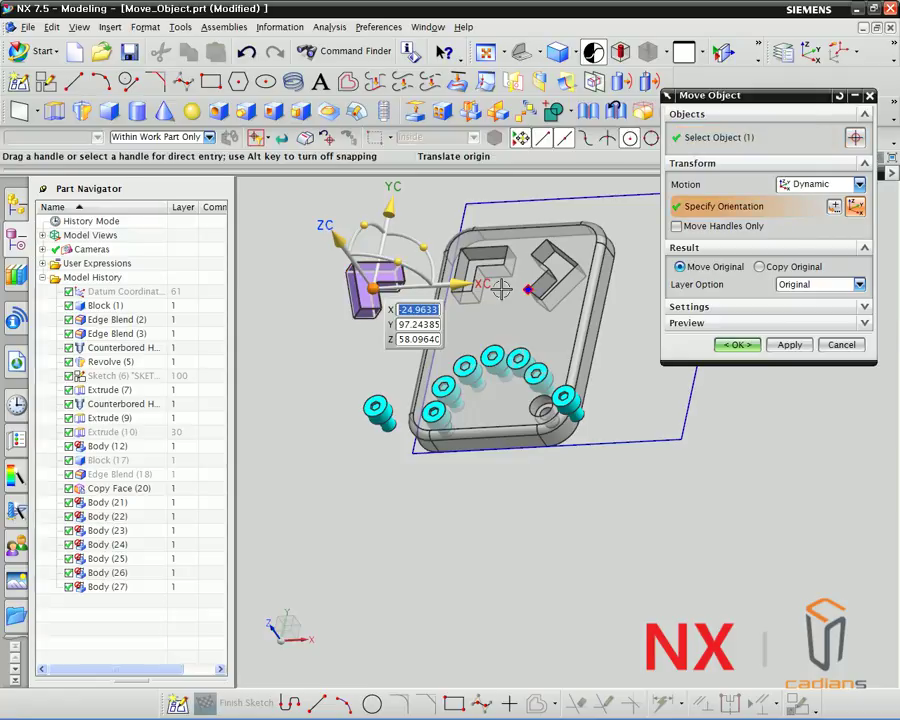
pyautogui.moveTo(335, 334); pyautogui.dragTo(260, 215, button='middle')
pyautogui.click(437, 260)
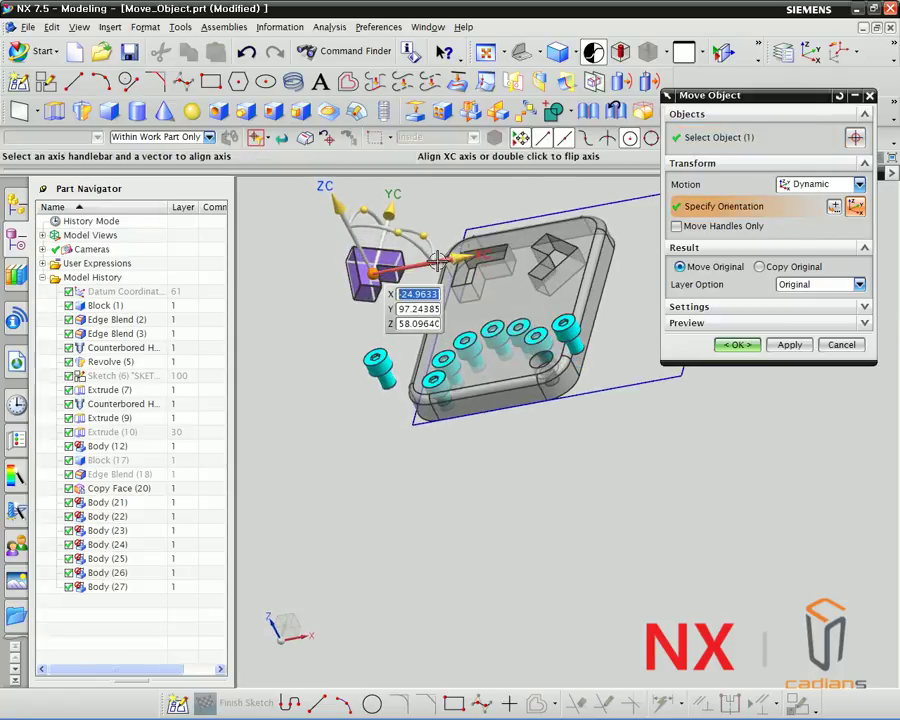
pyautogui.click(437, 260)
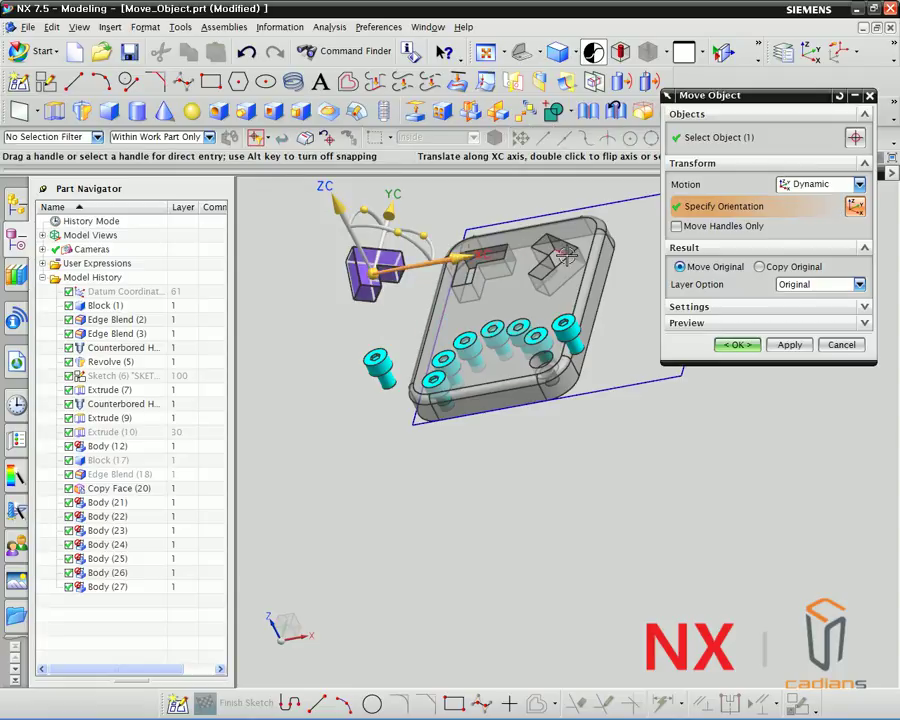
pyautogui.scroll(3, 505, 285)
pyautogui.keyDown('shift'); pyautogui.moveTo(457, 306); pyautogui.dragTo(601, 331, button='middle'); pyautogui.keyUp('shift')
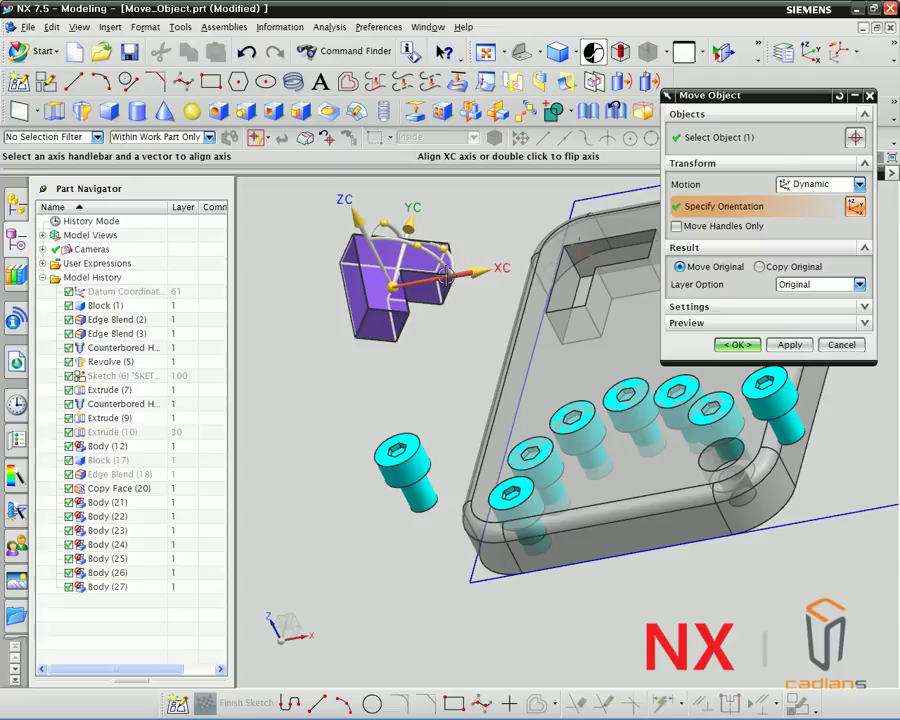
pyautogui.scroll(-2, 532, 271)
pyautogui.keyDown('shift'); pyautogui.moveTo(467, 368); pyautogui.dragTo(407, 442, button='middle'); pyautogui.keyUp('shift')
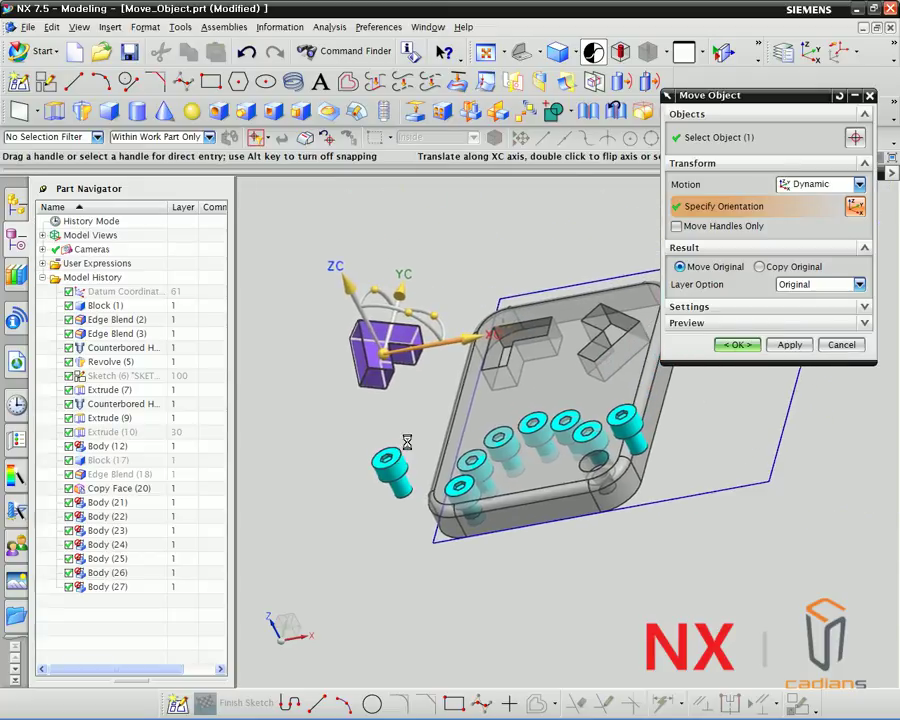
pyautogui.click(470, 352)
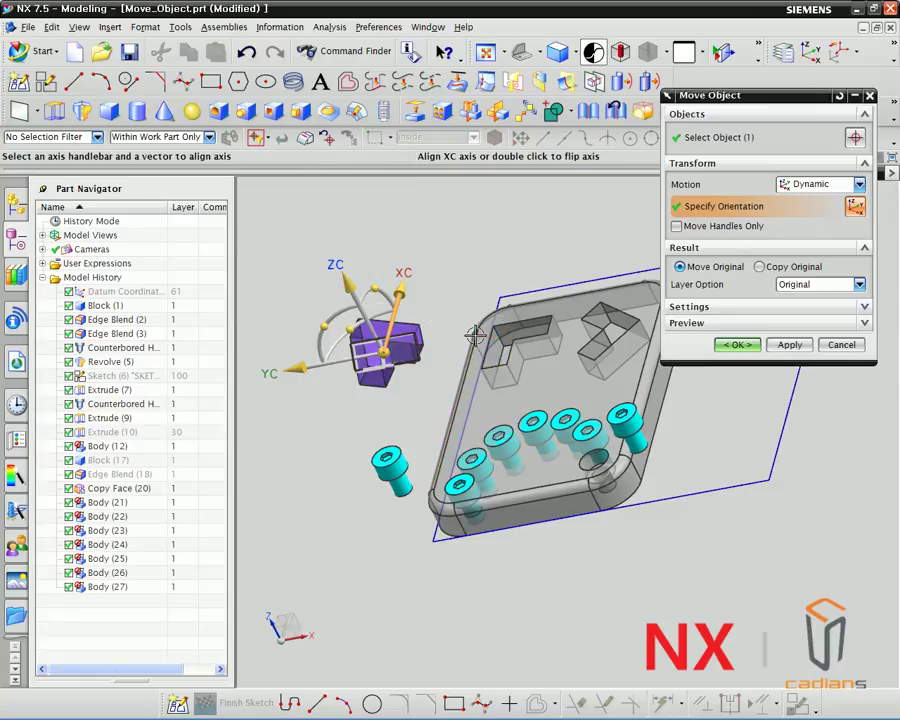
# Try the XC and YC axis handles for realigning the L-shaped body, and reset the command.
pyautogui.click(396, 308)
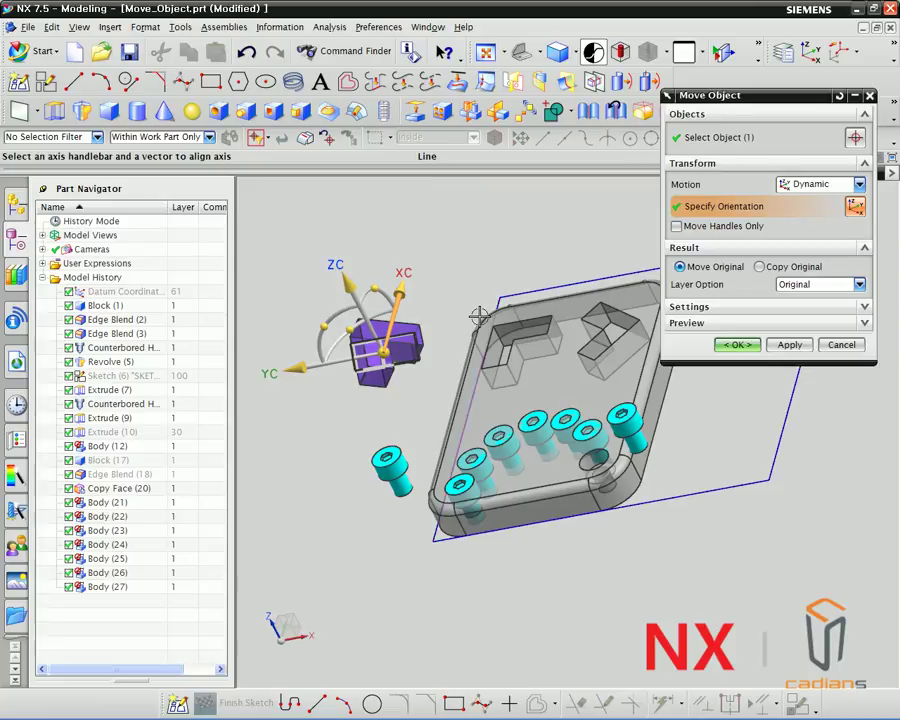
pyautogui.click(320, 368)
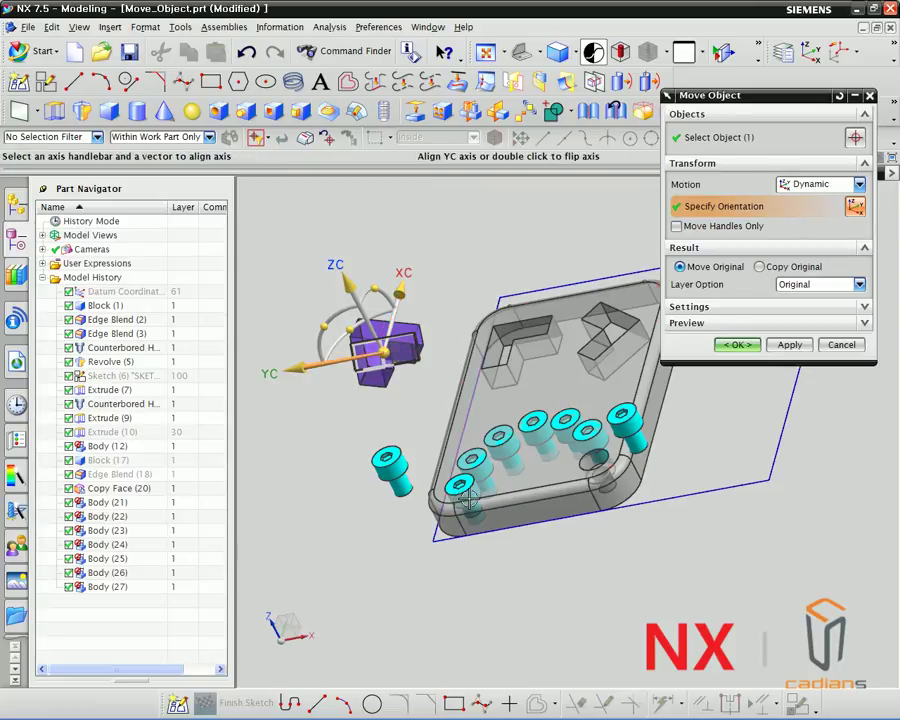
pyautogui.moveTo(440, 425); pyautogui.dragTo(424, 440, button='middle')
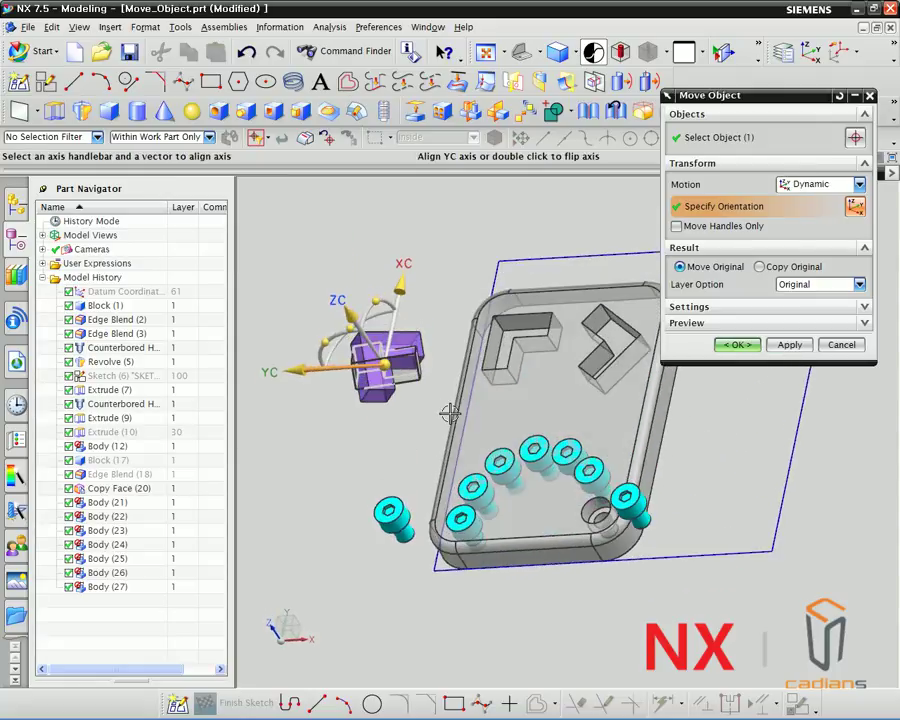
pyautogui.click(839, 96)
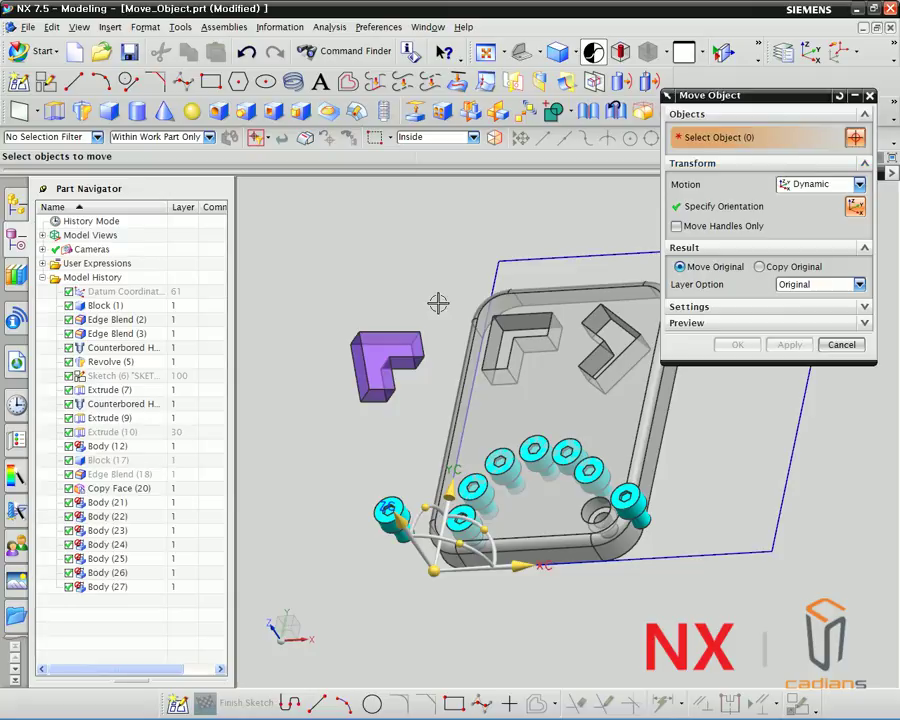
# Select the L-shaped body, turn on Move Handles Only, and align the XC handle with the body's long leg edge.
pyautogui.click(404, 342)
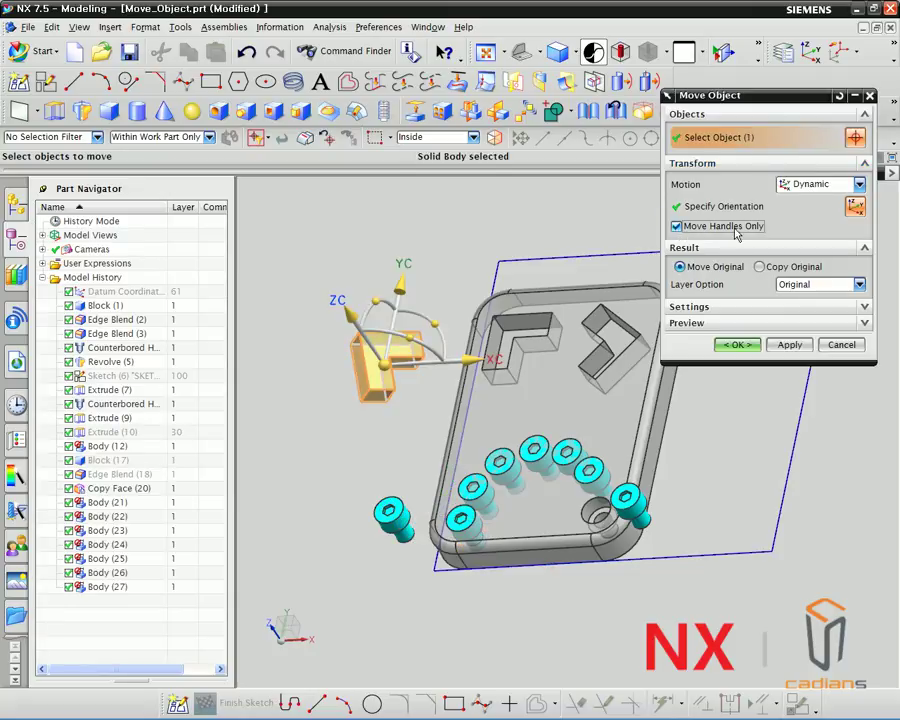
pyautogui.scroll(3, 352, 395)
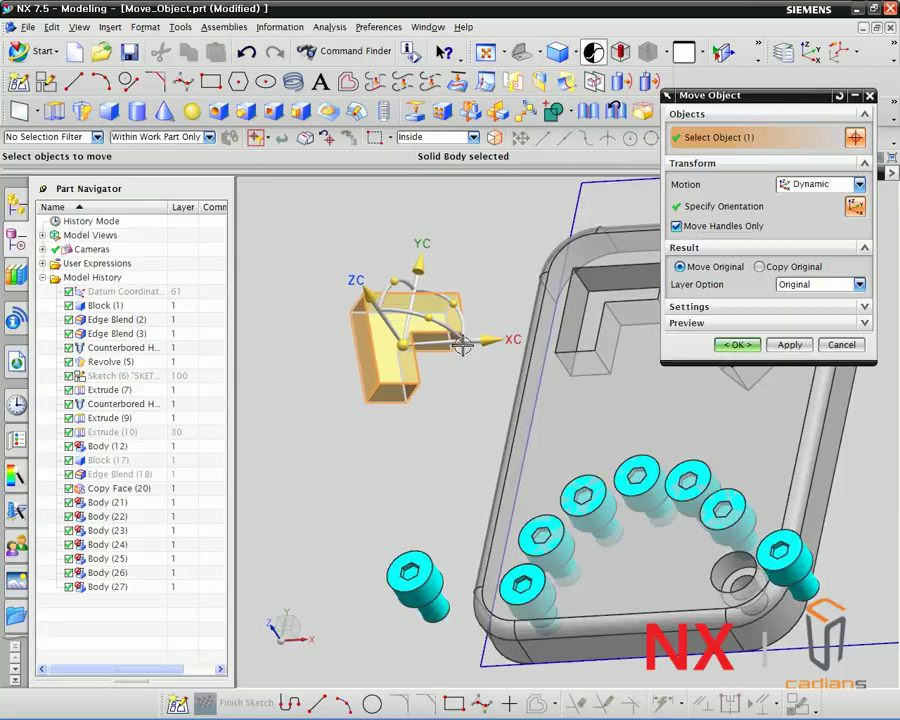
pyautogui.click(772, 205)
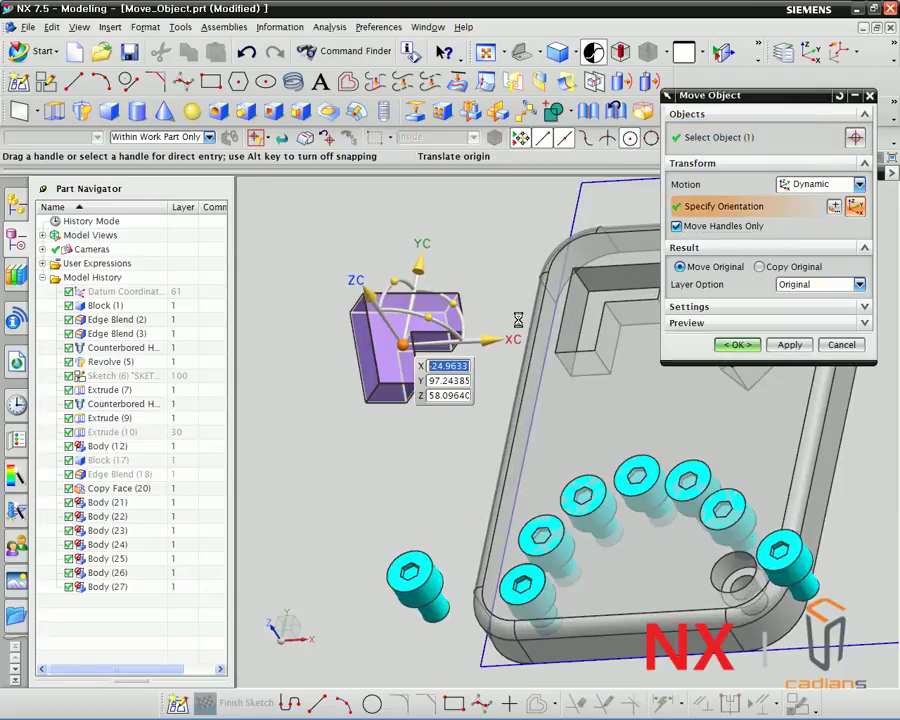
pyautogui.click(470, 340)
pyautogui.click(426, 392)
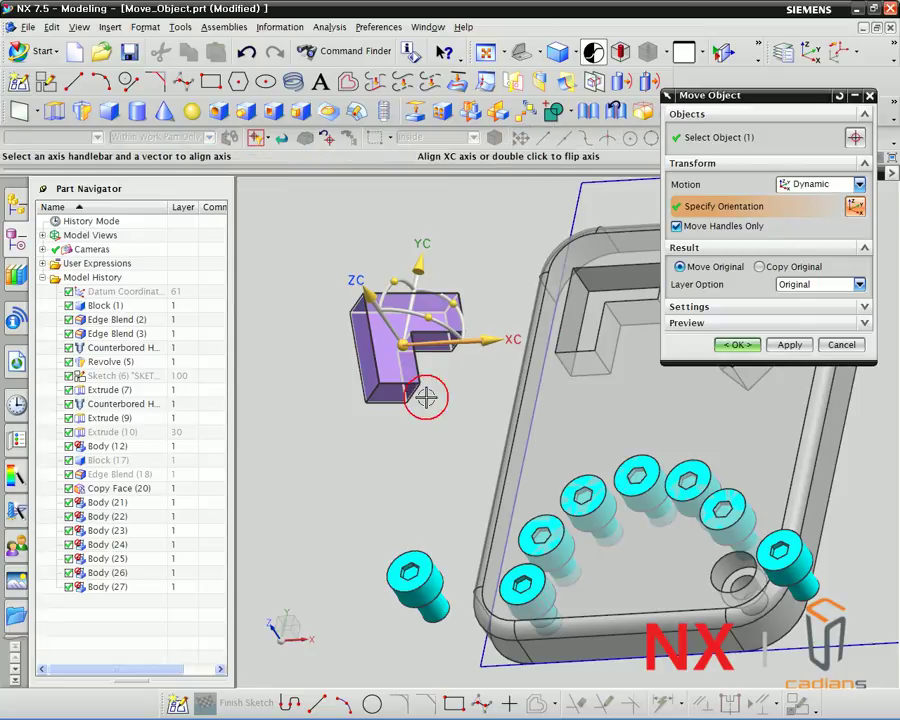
pyautogui.click(382, 382)
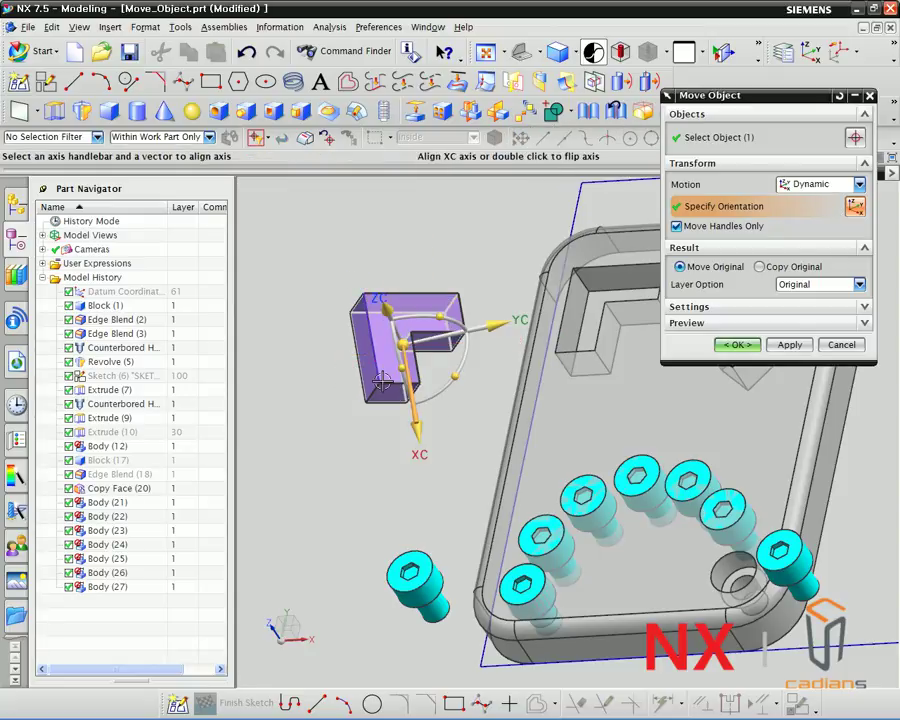
# Align the YC handle with the L-shaped body's outer edge that runs across the leg carrying the XC handle.
pyautogui.click(472, 325)
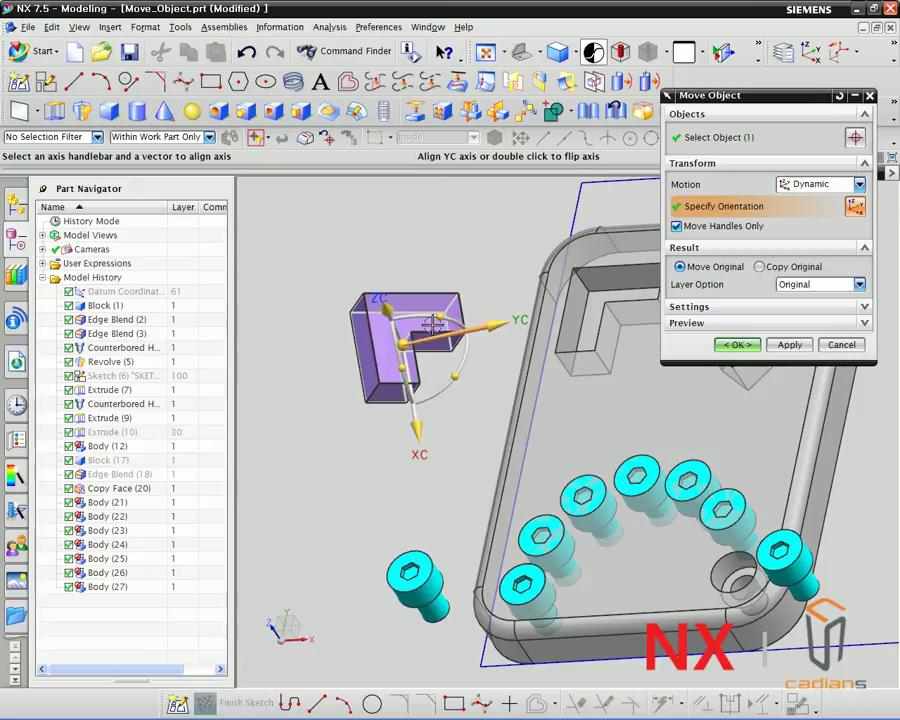
pyautogui.click(429, 307)
pyautogui.moveTo(426, 306); pyautogui.dragTo(421, 357, button='middle')
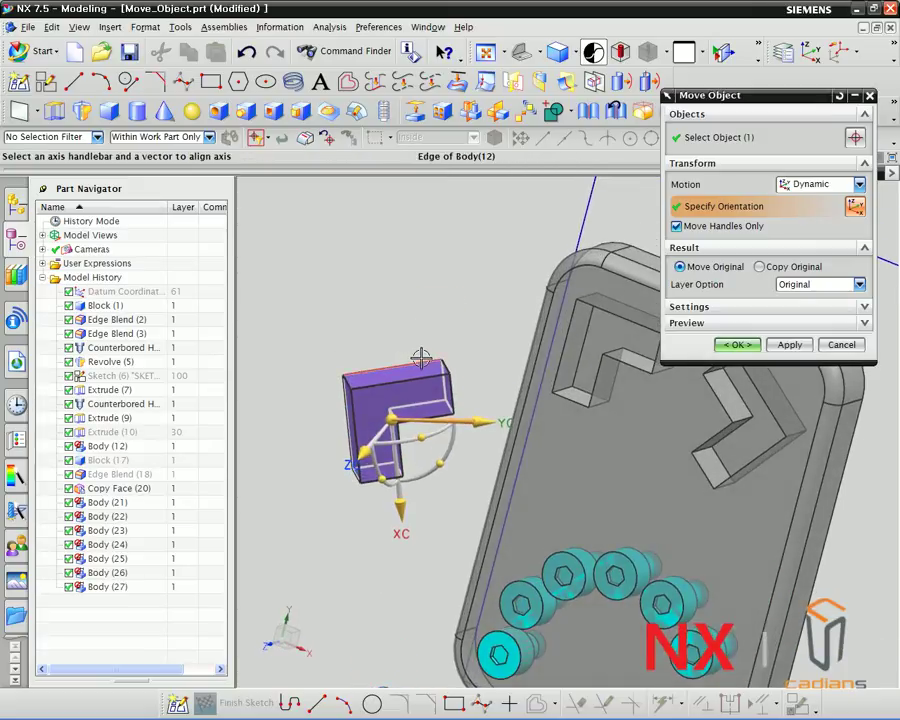
pyautogui.click(421, 357)
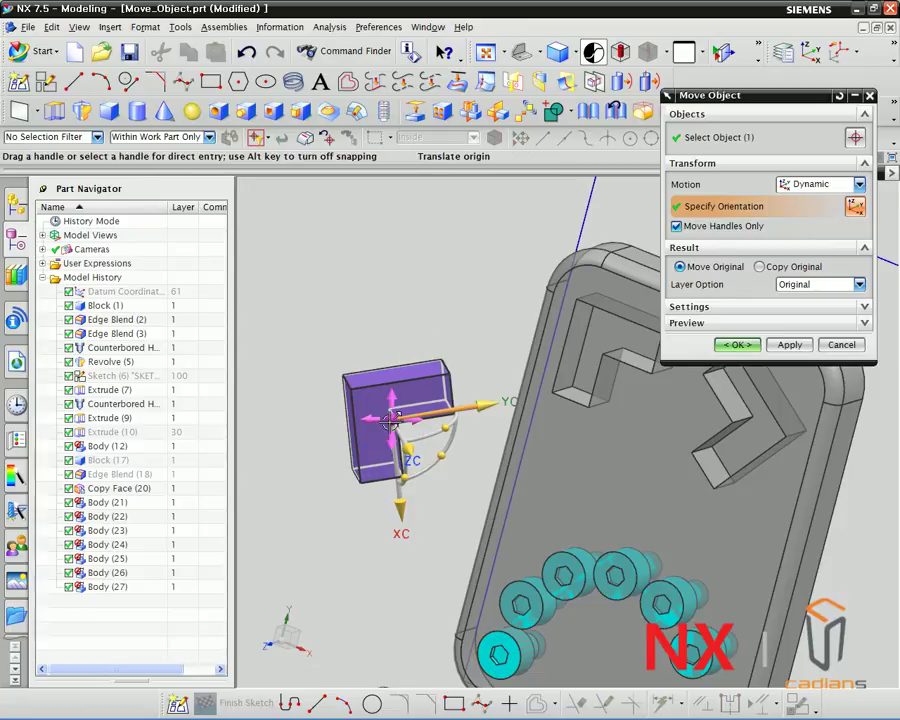
# Move the handle origin to the L-shaped body's outer corner and turn off Move Handles Only.
pyautogui.click(397, 418)
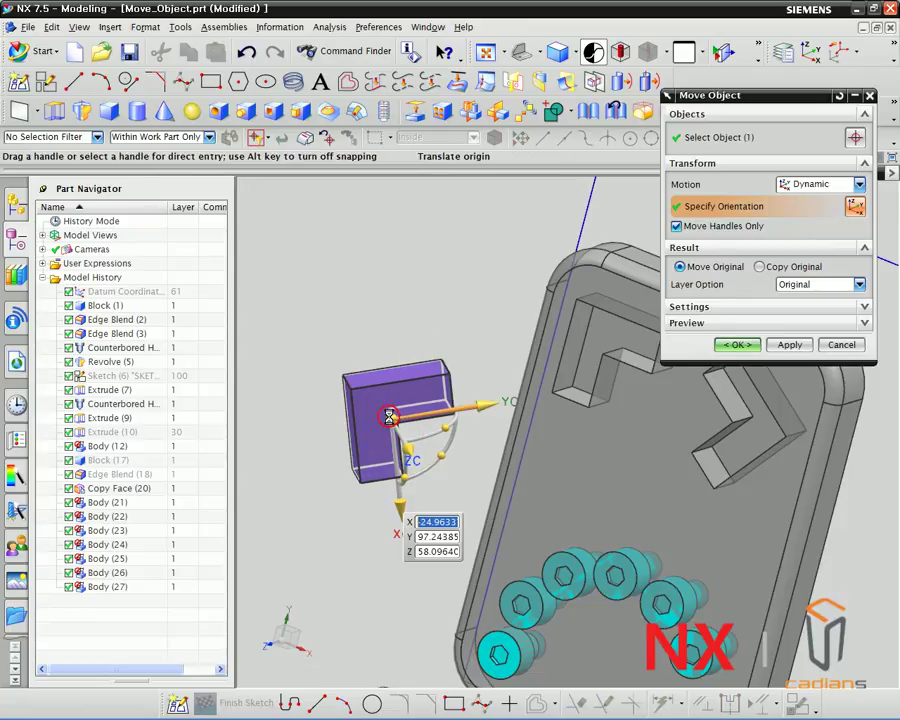
pyautogui.click(341, 374)
pyautogui.moveTo(225, 280); pyautogui.dragTo(311, 287, button='middle')
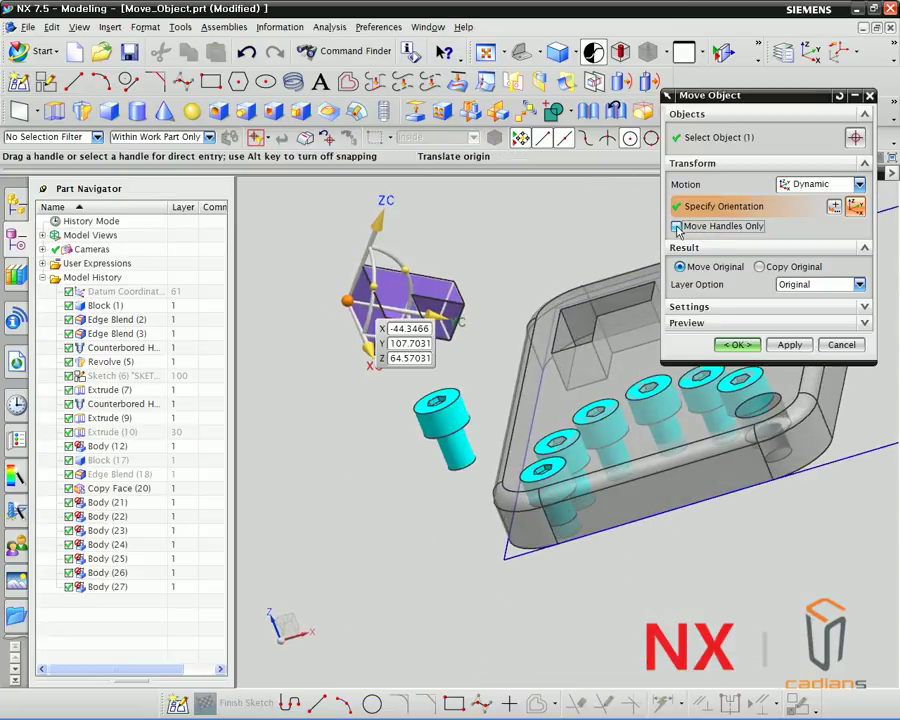
pyautogui.moveTo(563, 256); pyautogui.dragTo(683, 261, button='middle')
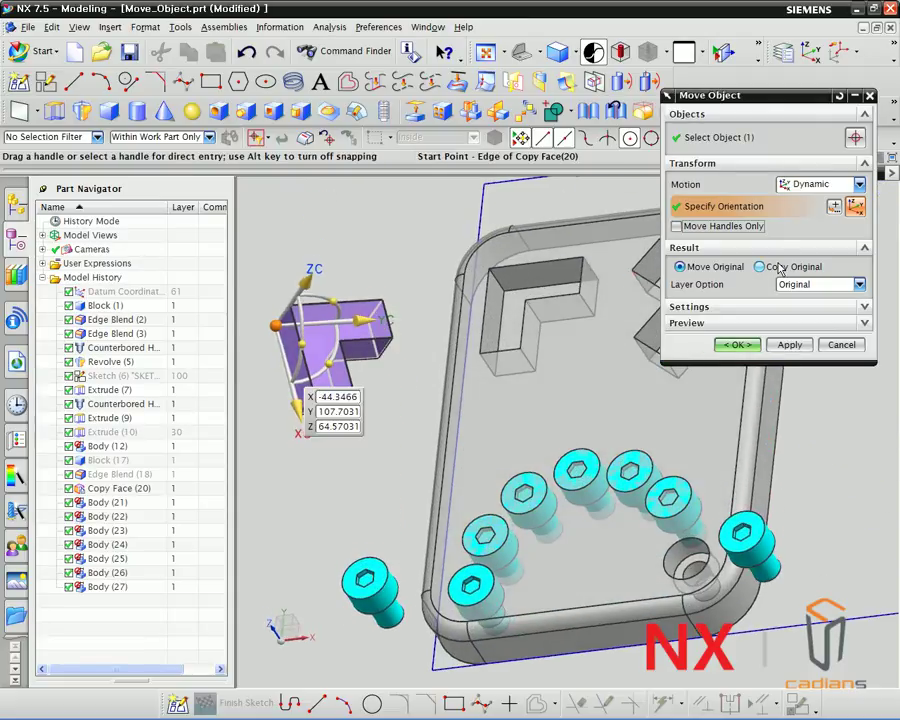
# Choose Copy Original with 1 copy and place the handle origin on the outer corner end point of the Extrude (9) pocket.
pyautogui.click(762, 267)
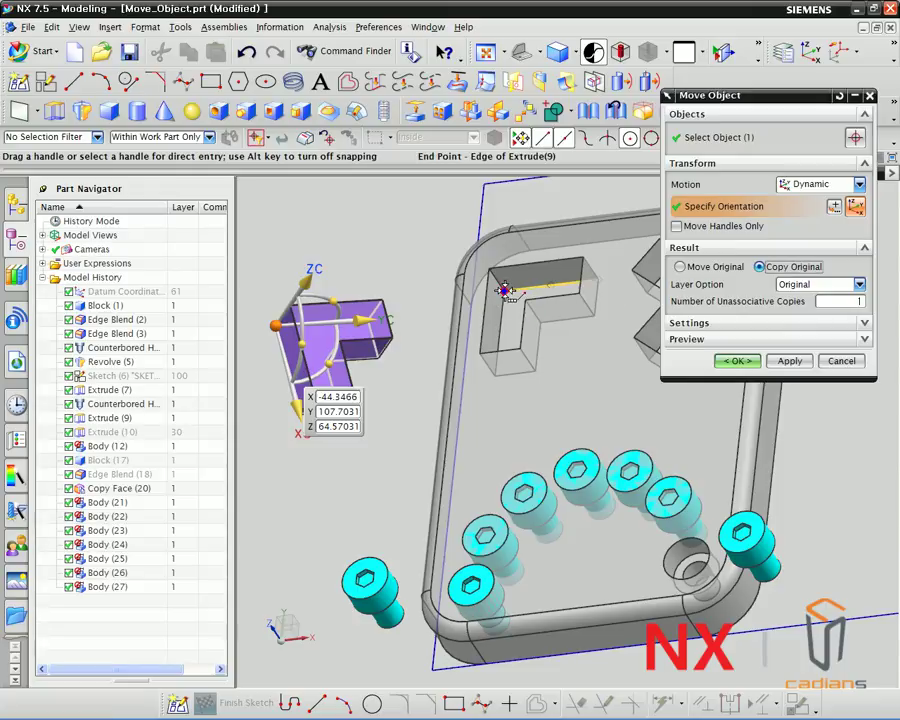
pyautogui.click(505, 290)
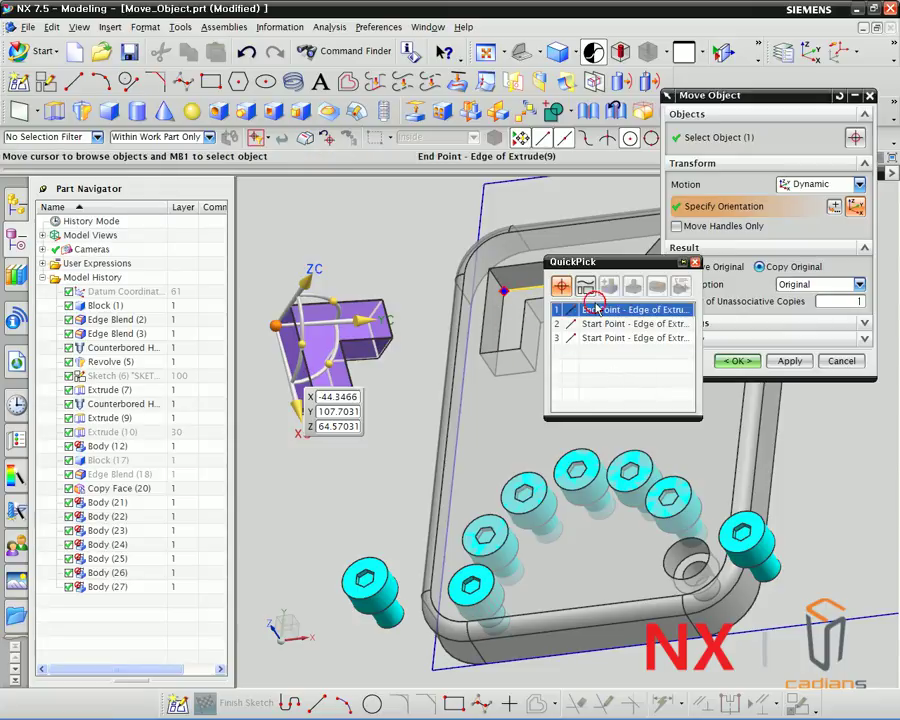
pyautogui.click(589, 310)
pyautogui.moveTo(498, 391); pyautogui.dragTo(504, 366, button='middle')
pyautogui.moveTo(554, 333)
pyautogui.mouseDown()
pyautogui.moveTo(528, 365)
pyautogui.moveTo(556, 352)
pyautogui.moveTo(550, 338)
pyautogui.moveTo(561, 324)
pyautogui.mouseUp()
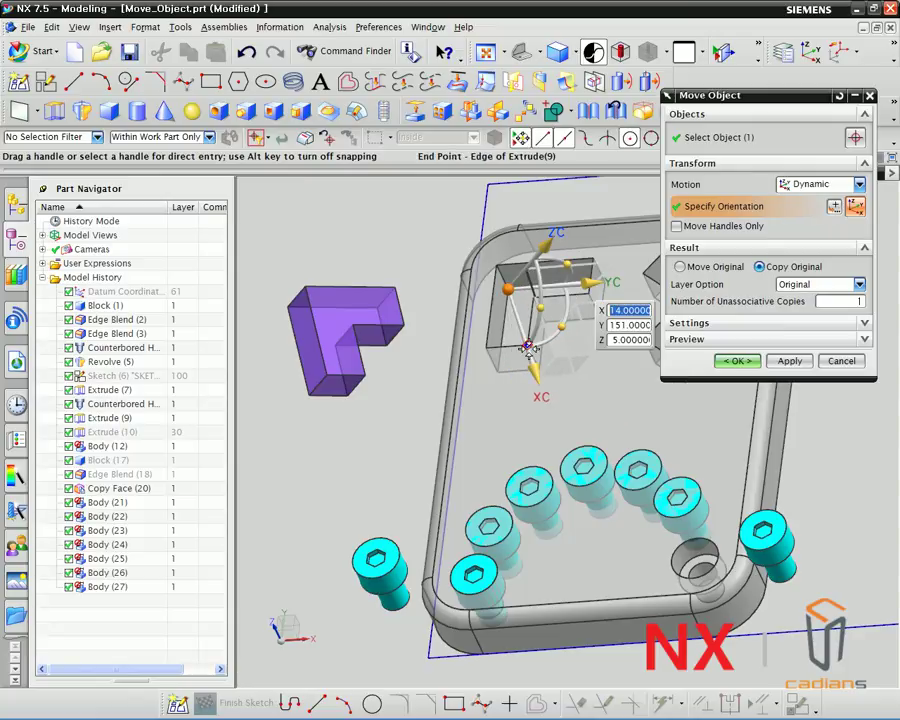
# Align the copy's XC and YC axes with the two matching edges of the Extrude (9) pocket and apply the copy.
pyautogui.click(518, 325)
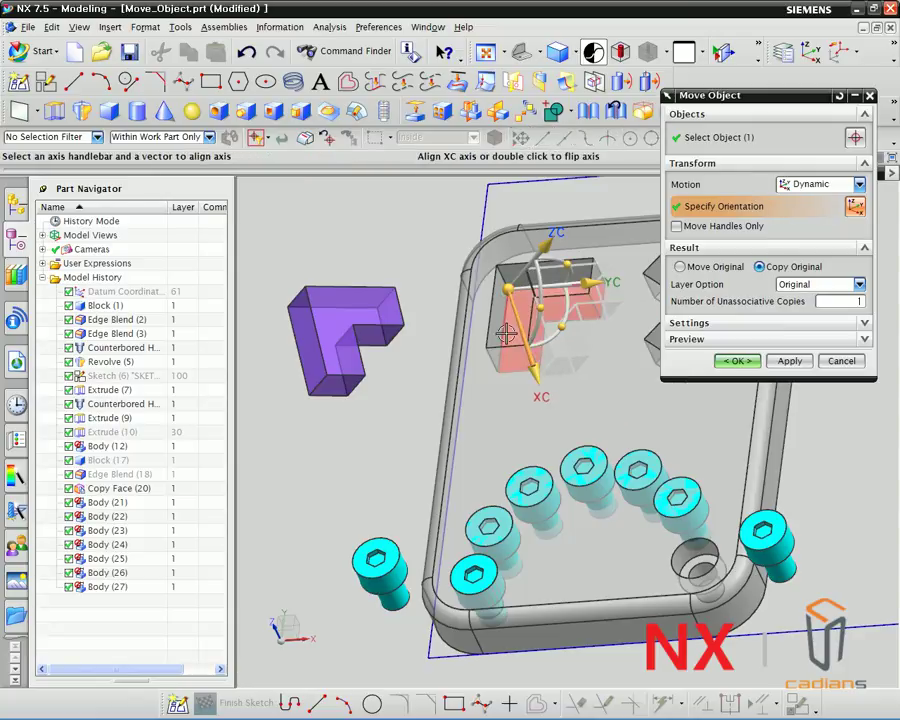
pyautogui.click(516, 332)
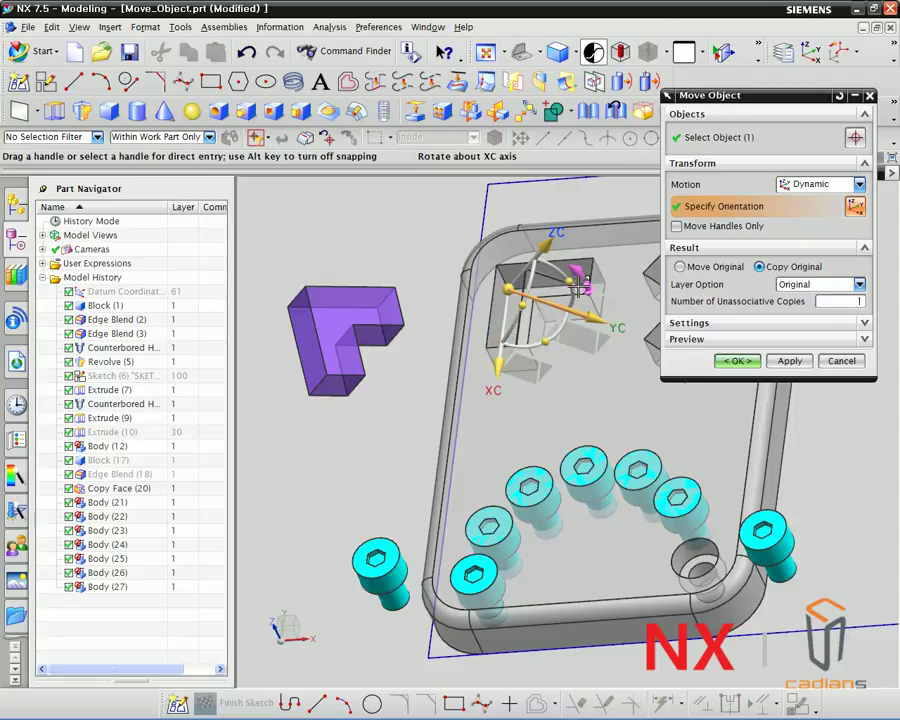
pyautogui.moveTo(559, 322); pyautogui.dragTo(559, 322, button='middle')
pyautogui.moveTo(550, 341); pyautogui.dragTo(548, 278, button='middle')
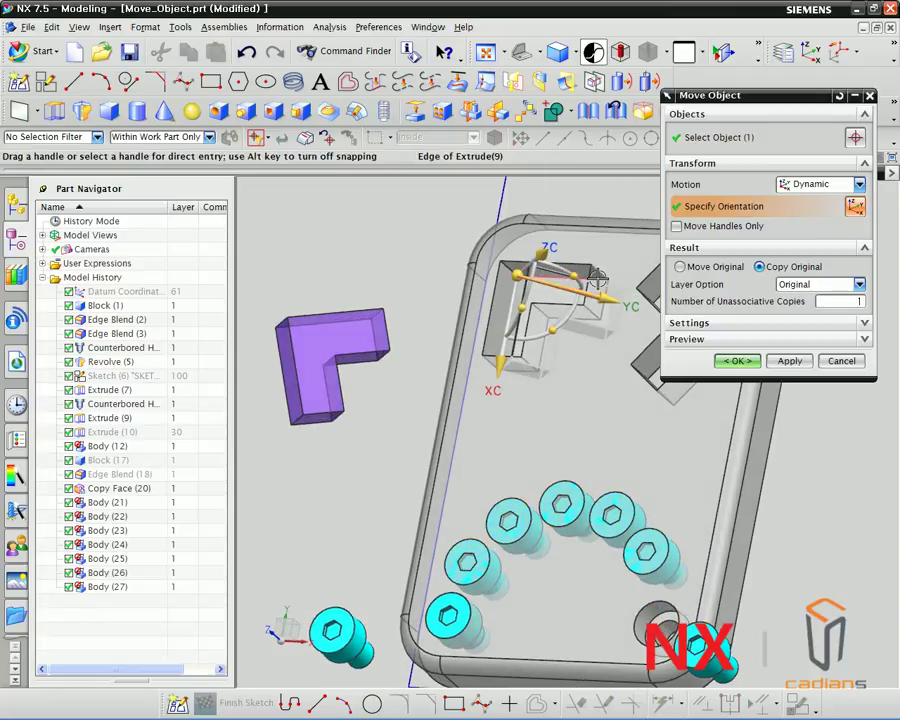
pyautogui.click(597, 278)
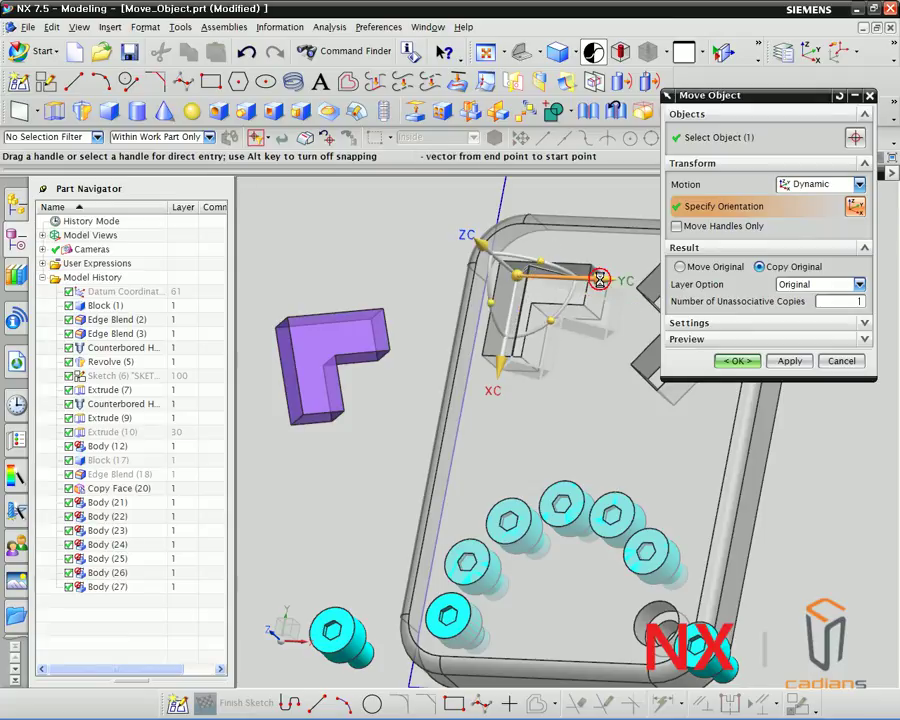
pyautogui.moveTo(554, 372); pyautogui.dragTo(582, 331, button='middle')
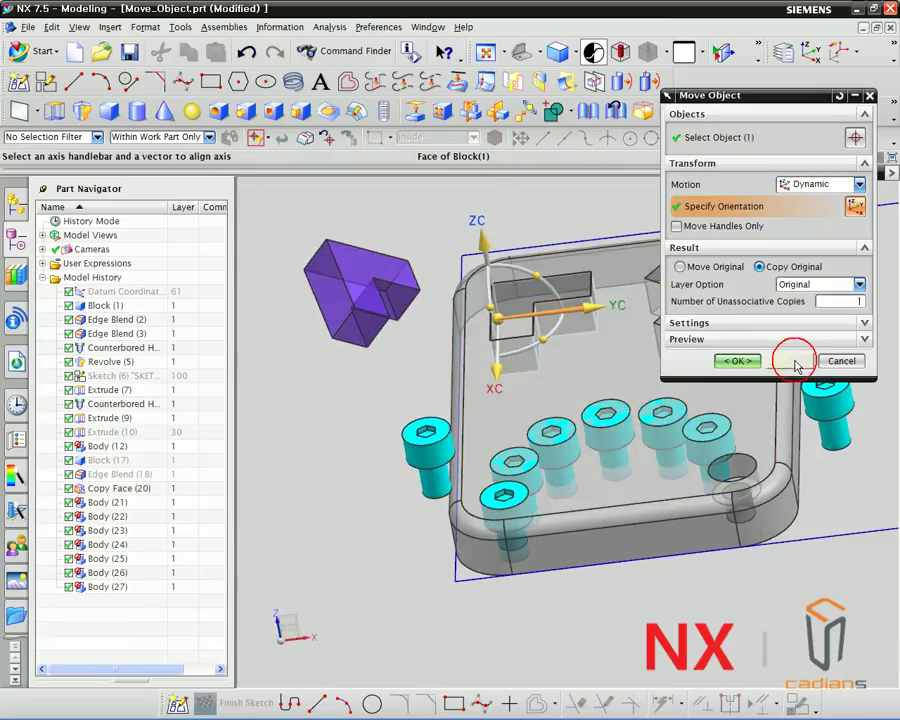
pyautogui.click(790, 361)
pyautogui.moveTo(587, 354); pyautogui.dragTo(462, 340, button='middle')
pyautogui.scroll(-2, 573, 370)
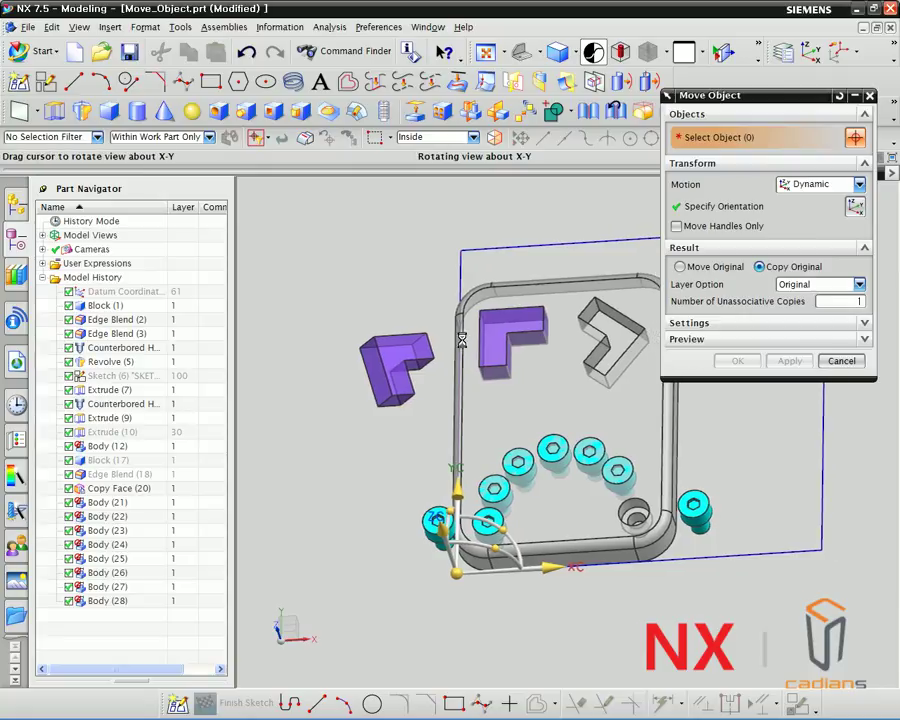
# Set the motion to CSYS to CSYS and select the L-shaped body outside the plate as the object to move.
pyautogui.click(812, 184)
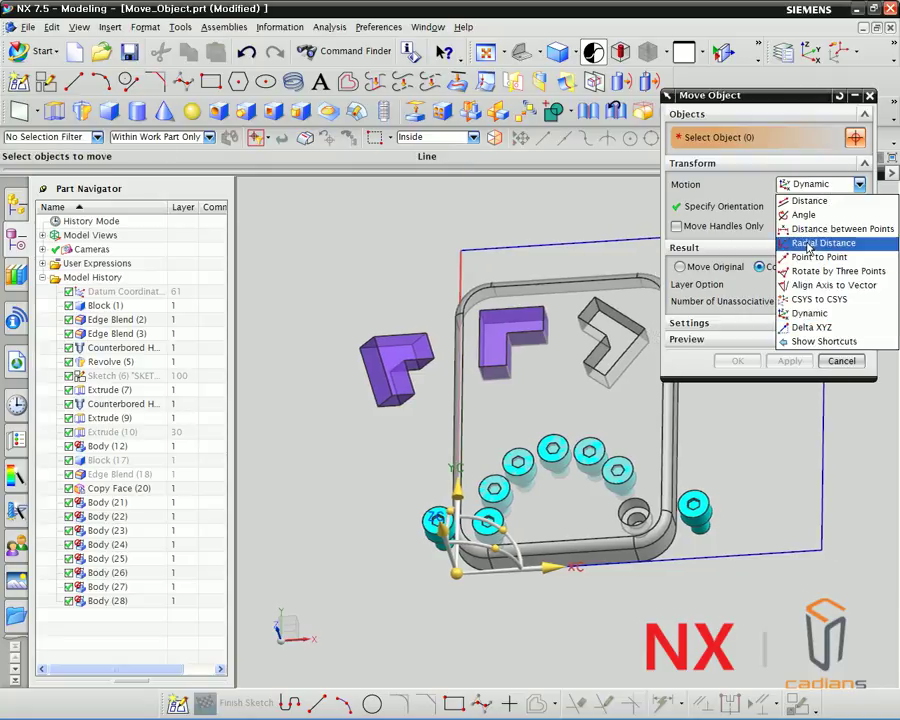
pyautogui.click(806, 300)
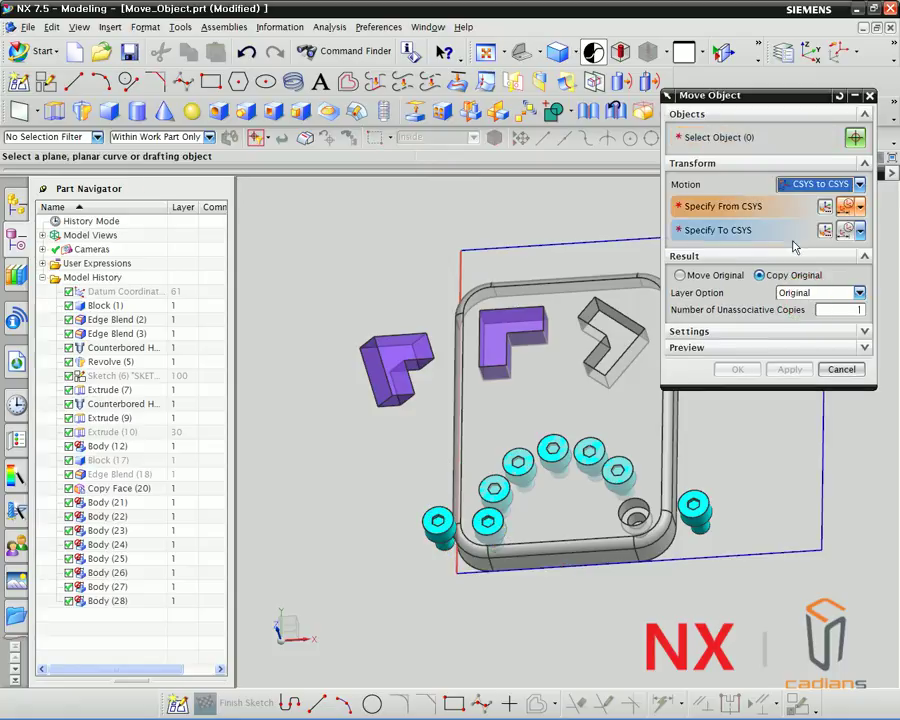
pyautogui.click(706, 140)
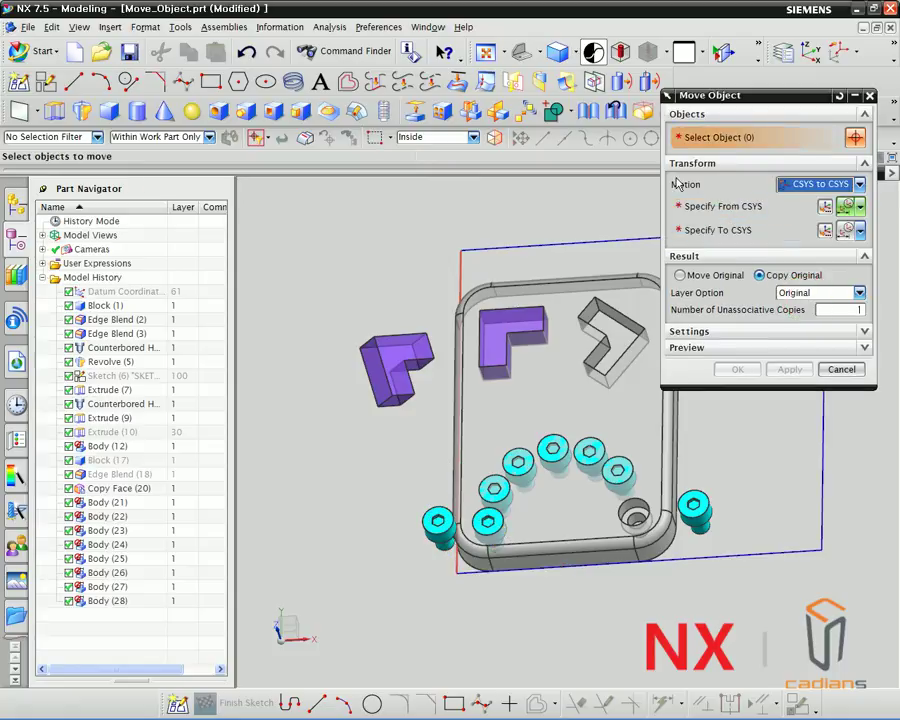
pyautogui.click(398, 347)
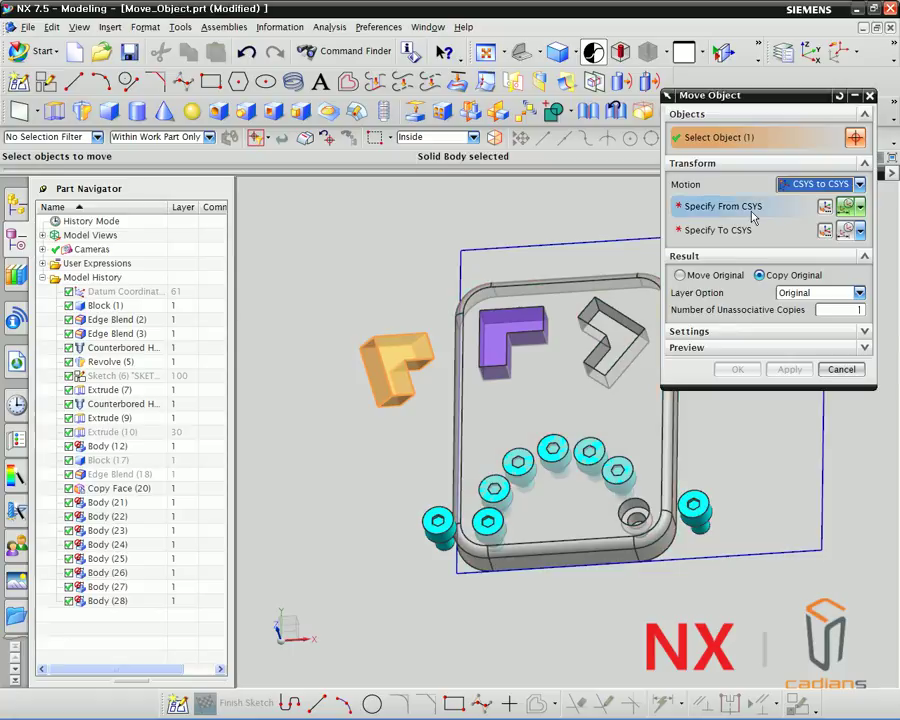
# Define the From CSYS on the L-shaped body outside the plate, using its long outer edge as X and adjoining outer edge as Y.
pyautogui.click(859, 206)
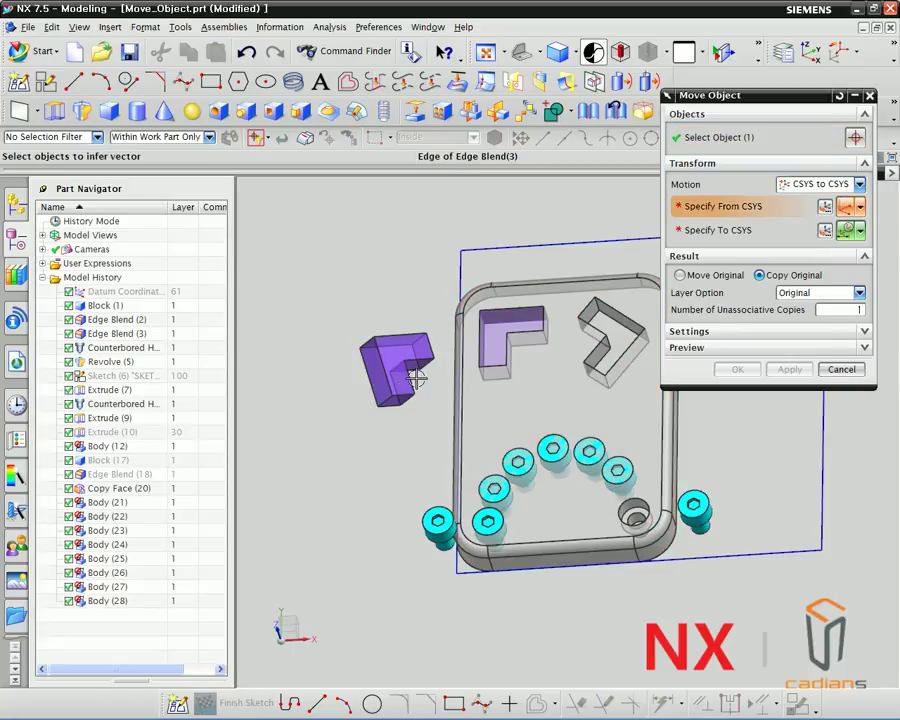
pyautogui.click(366, 390)
pyautogui.moveTo(345, 309); pyautogui.dragTo(315, 364, button='middle')
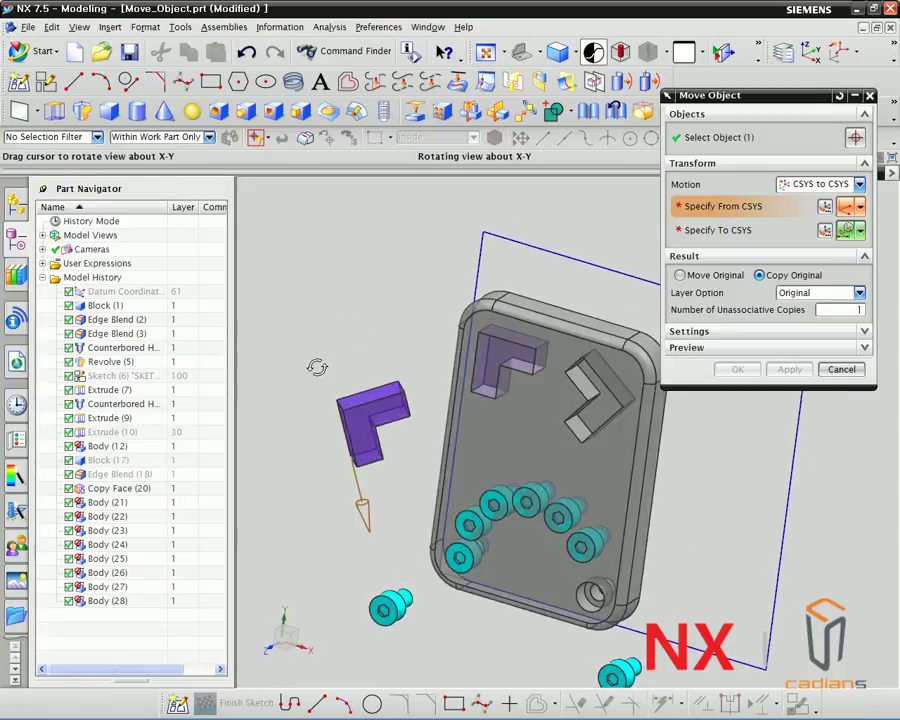
pyautogui.click(382, 380)
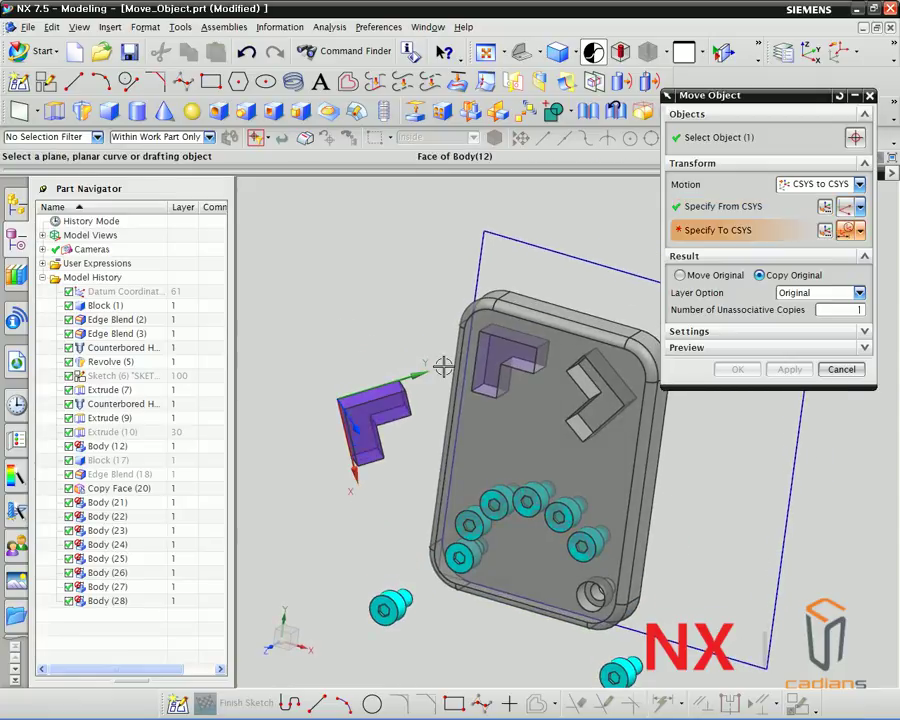
# Define the To CSYS from the two matching outer edges of the Copy Face (20) pocket as X and Y axes and apply the copy.
pyautogui.click(860, 232)
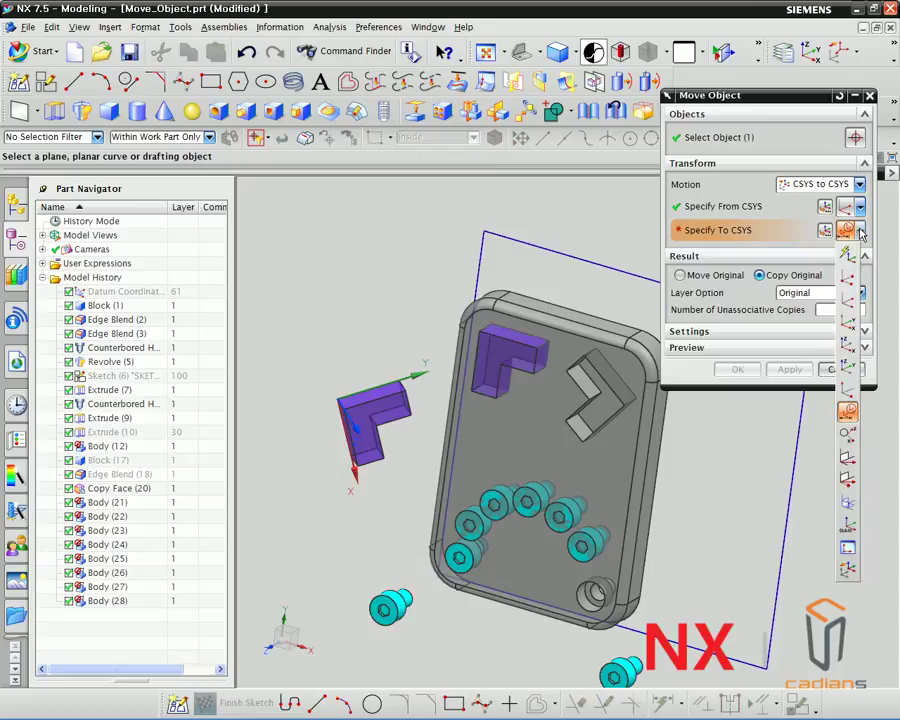
pyautogui.click(848, 299)
pyautogui.moveTo(407, 287); pyautogui.dragTo(647, 310, button='middle')
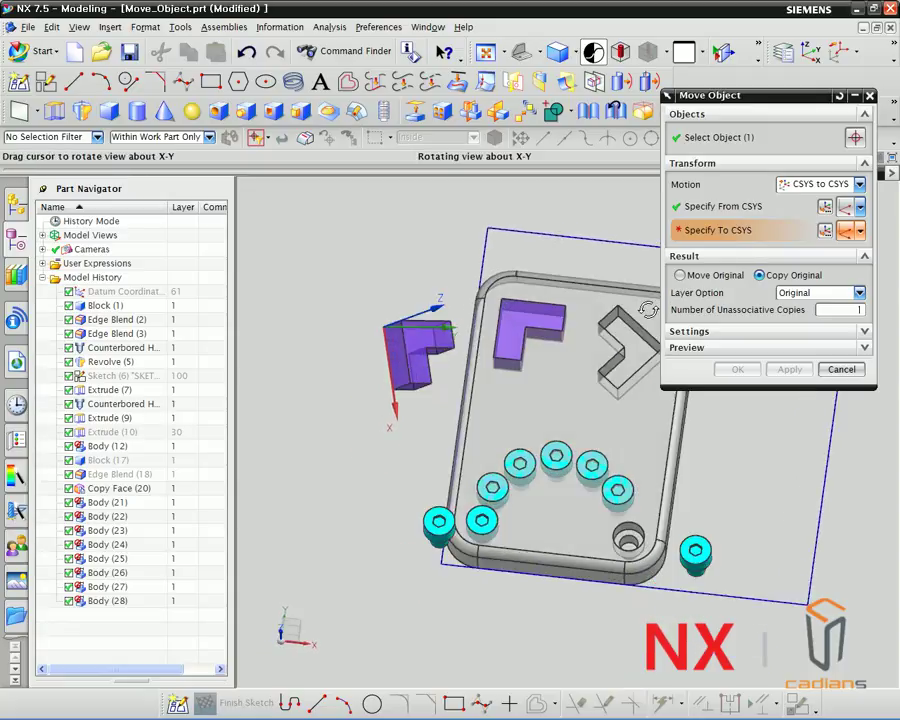
pyautogui.scroll(5, 628, 311)
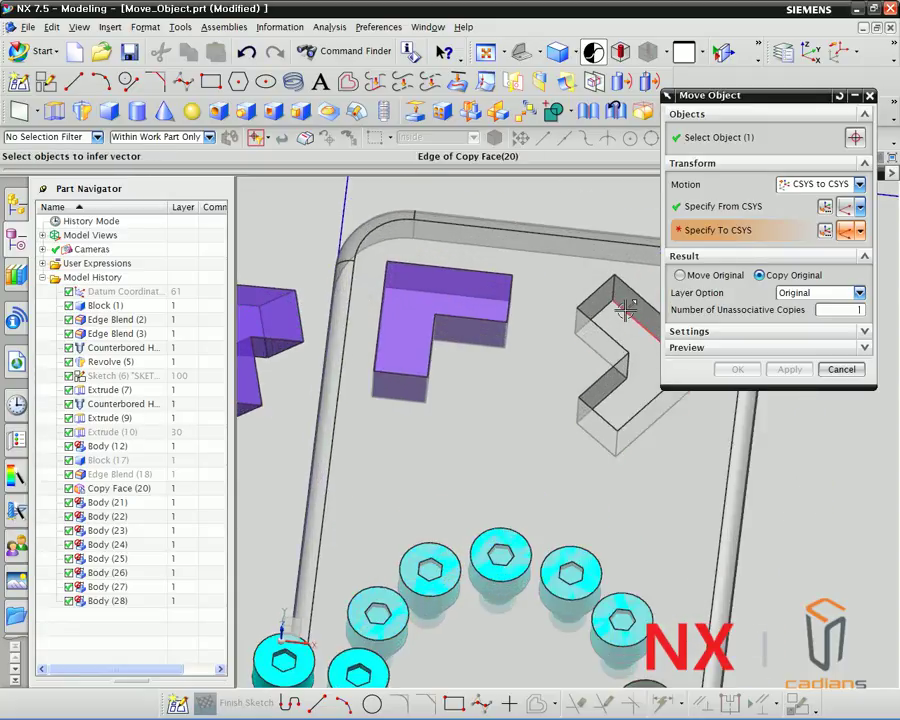
pyautogui.moveTo(603, 410); pyautogui.dragTo(595, 450, button='middle')
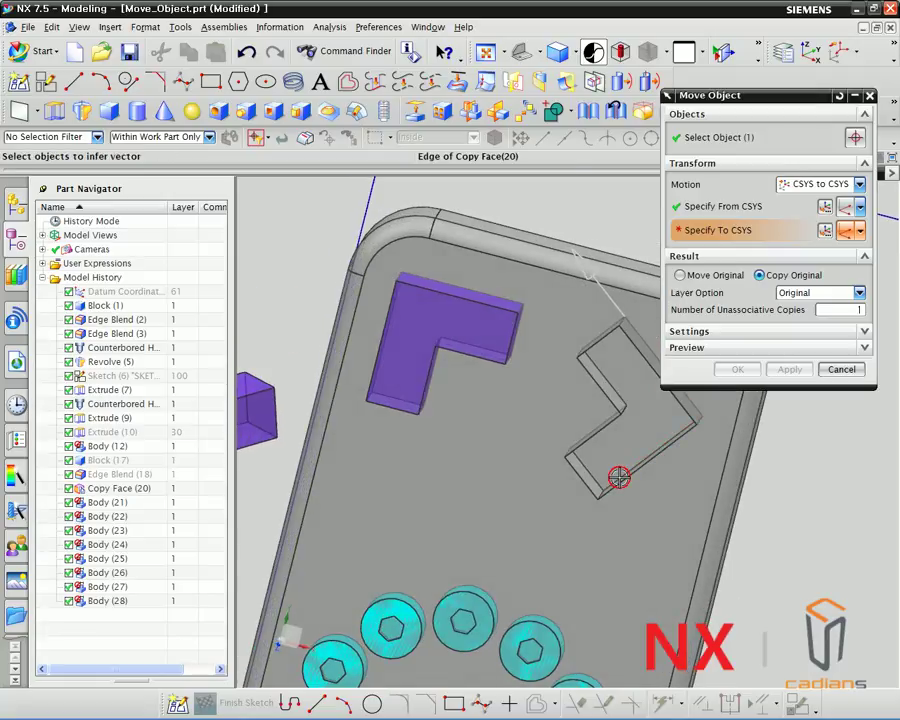
pyautogui.click(619, 477)
pyautogui.moveTo(532, 434); pyautogui.dragTo(520, 320, button='middle')
pyautogui.click(789, 369)
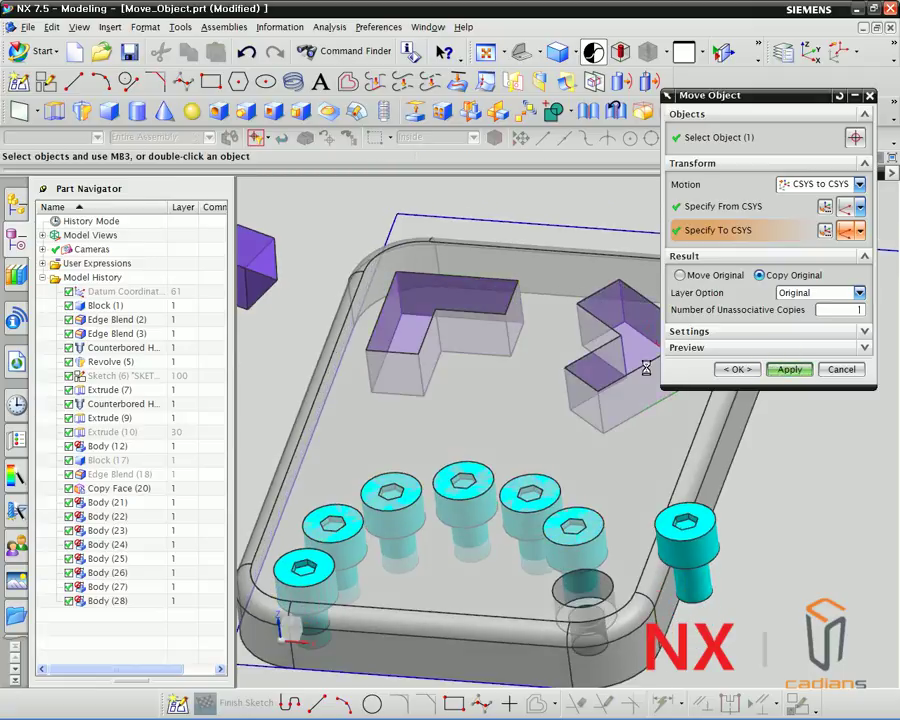
pyautogui.scroll(-5, 520, 361)
pyautogui.moveTo(530, 378)
pyautogui.mouseDown(button='middle')
pyautogui.moveTo(540, 385)
pyautogui.moveTo(533, 356)
pyautogui.mouseUp(button='middle')
pyautogui.scroll(4, 533, 356)
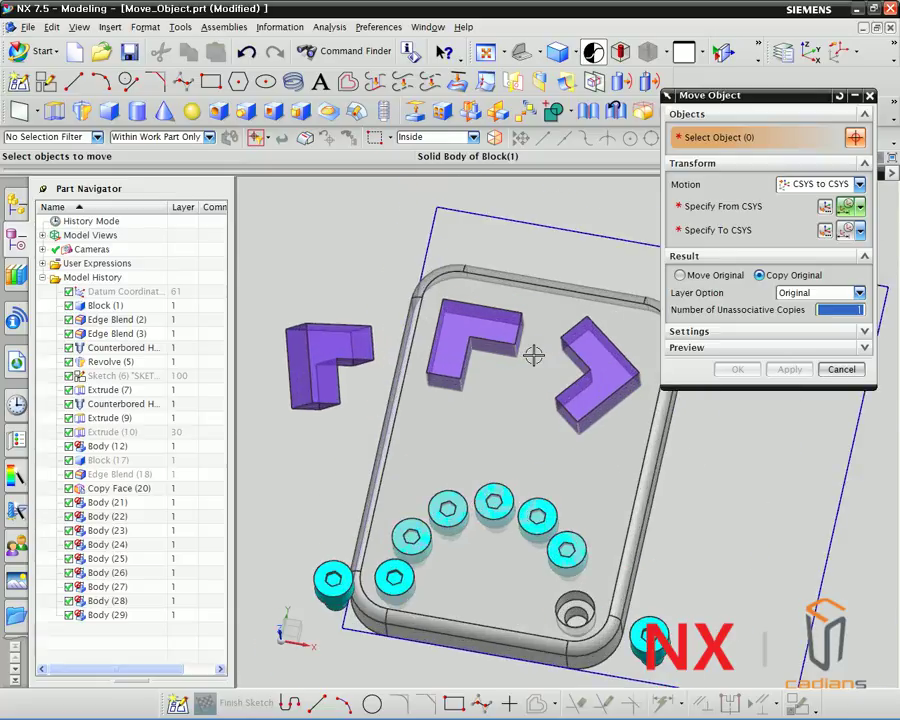
pyautogui.scroll(2, 533, 355)
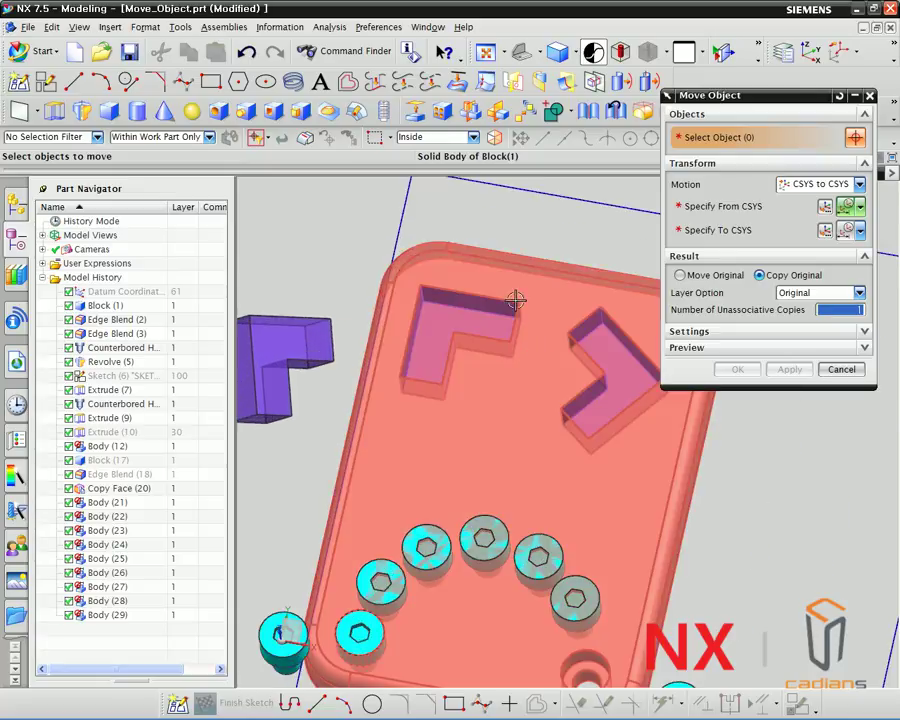
pyautogui.click(858, 206)
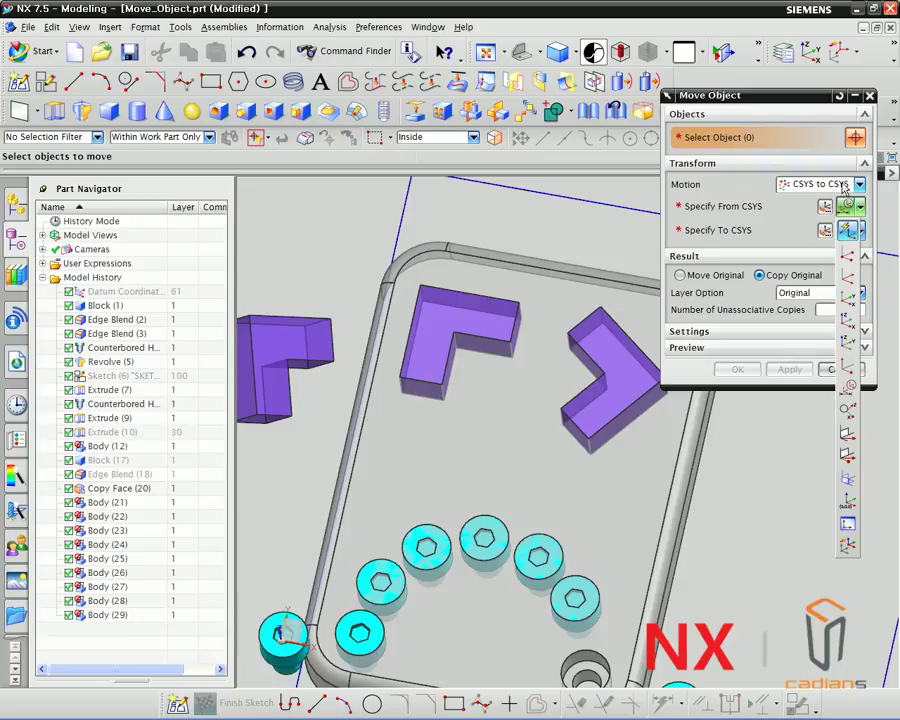
pyautogui.scroll(-3, 430, 311)
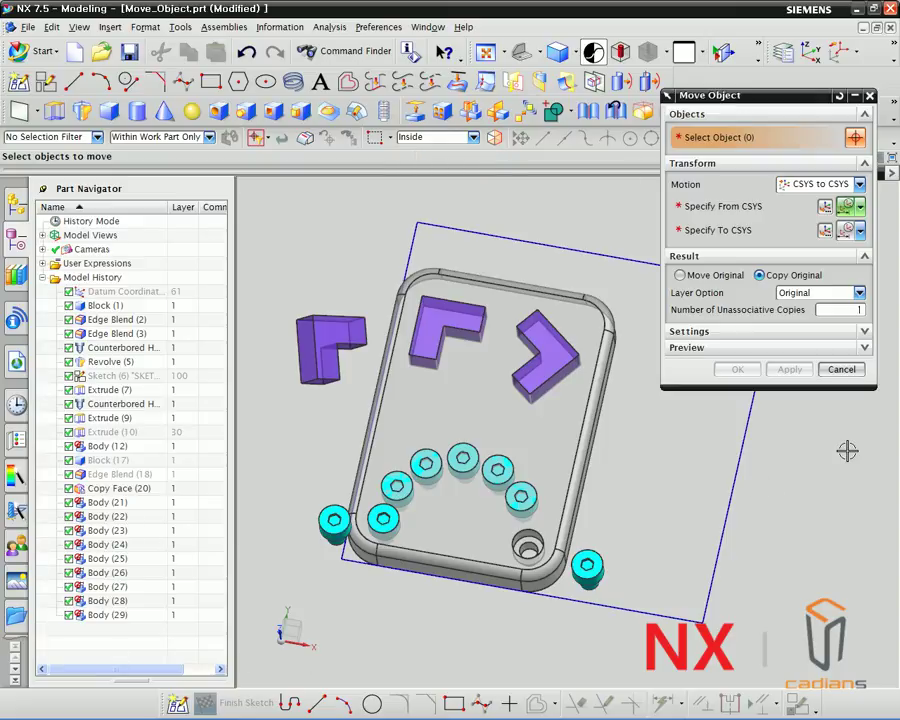
# Show the Move Object settings and set the motion to Angle.
pyautogui.click(798, 333)
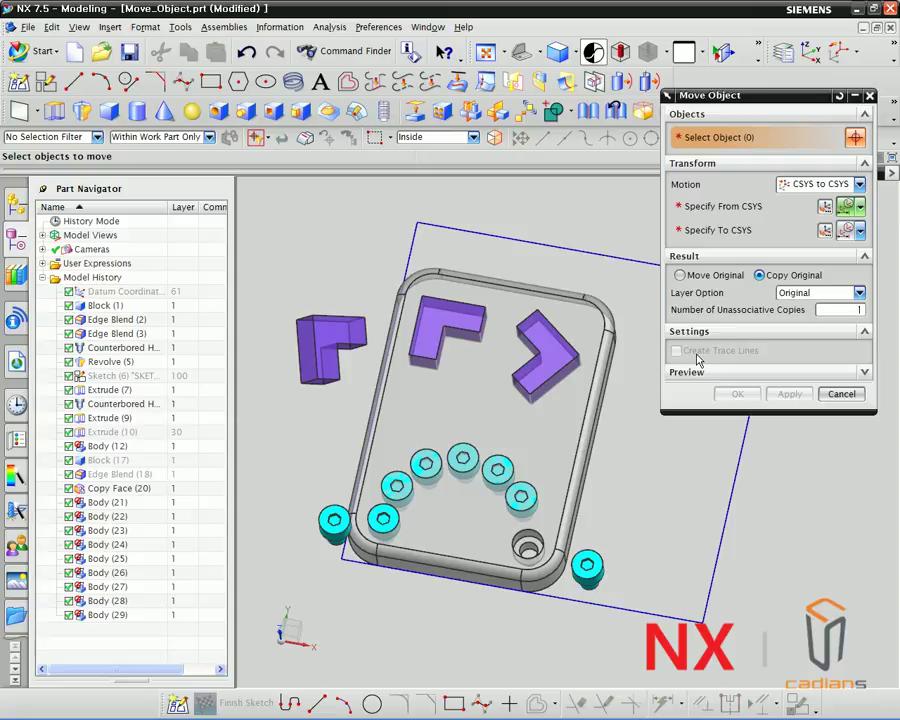
pyautogui.click(800, 184)
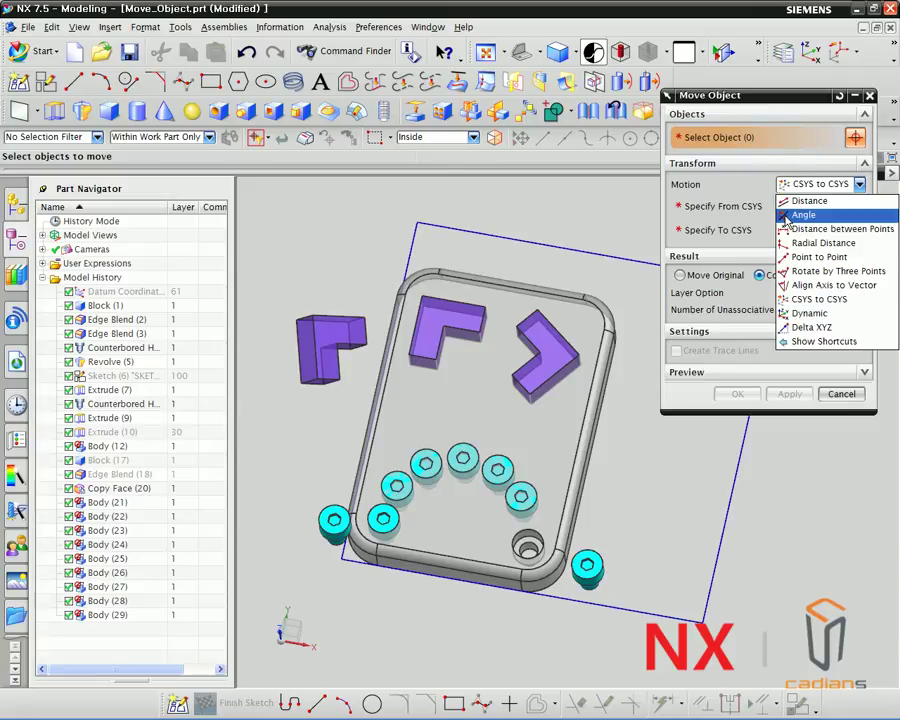
pyautogui.click(803, 215)
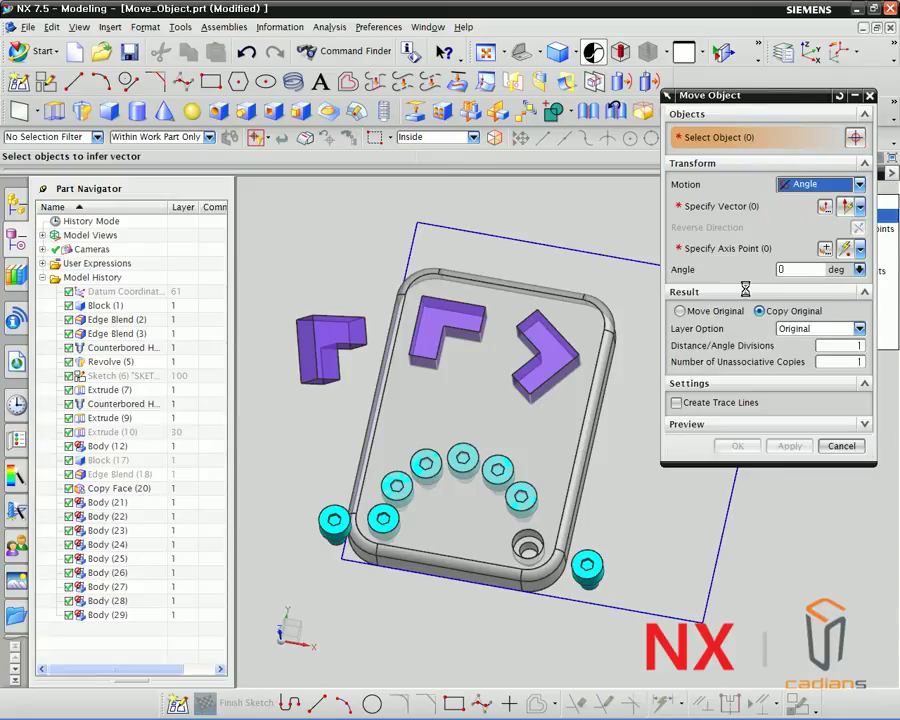
# Switch the Create Trace Lines option on and back off.
pyautogui.click(677, 403)
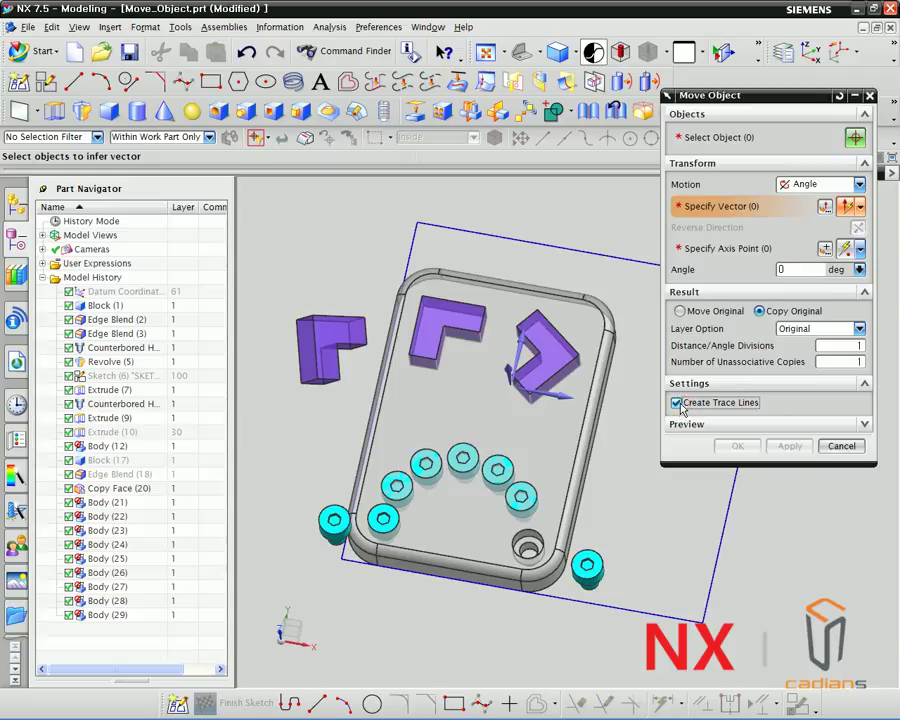
pyautogui.click(680, 403)
pyautogui.click(678, 403)
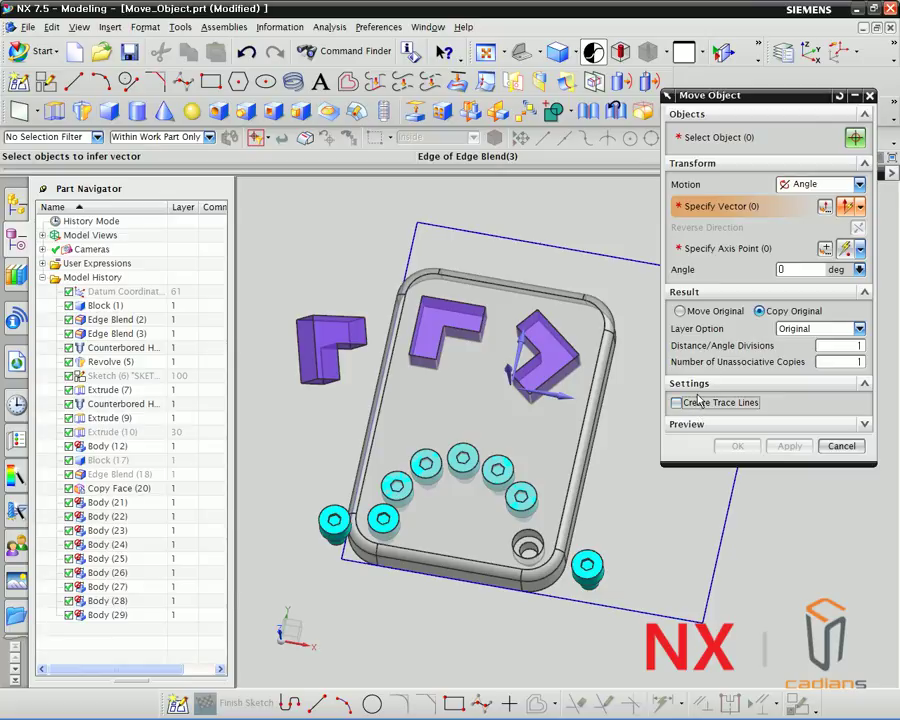
pyautogui.moveTo(701, 98); pyautogui.dragTo(685, 101)
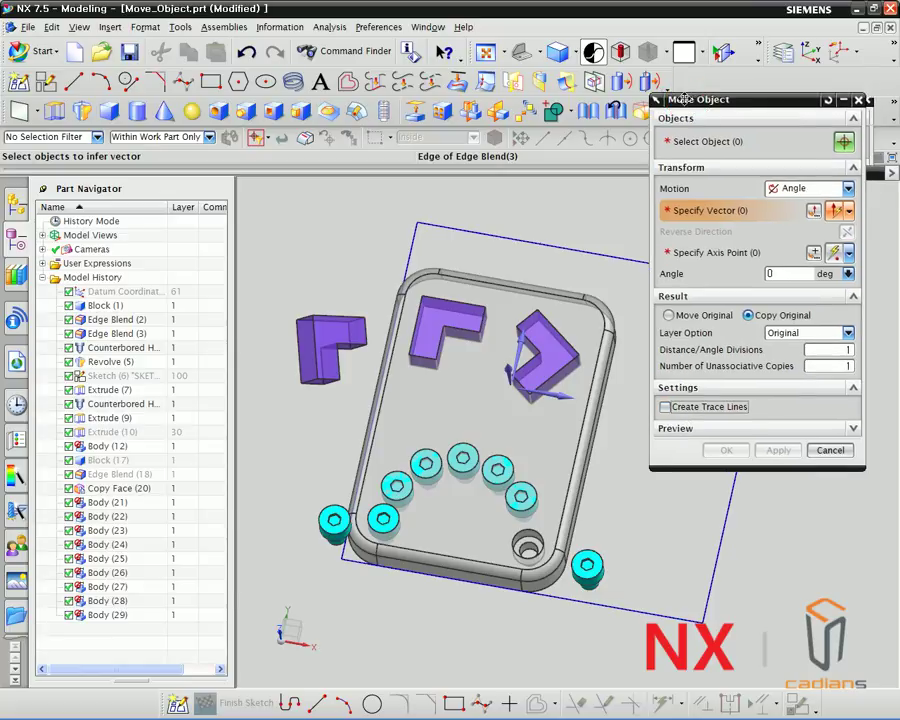